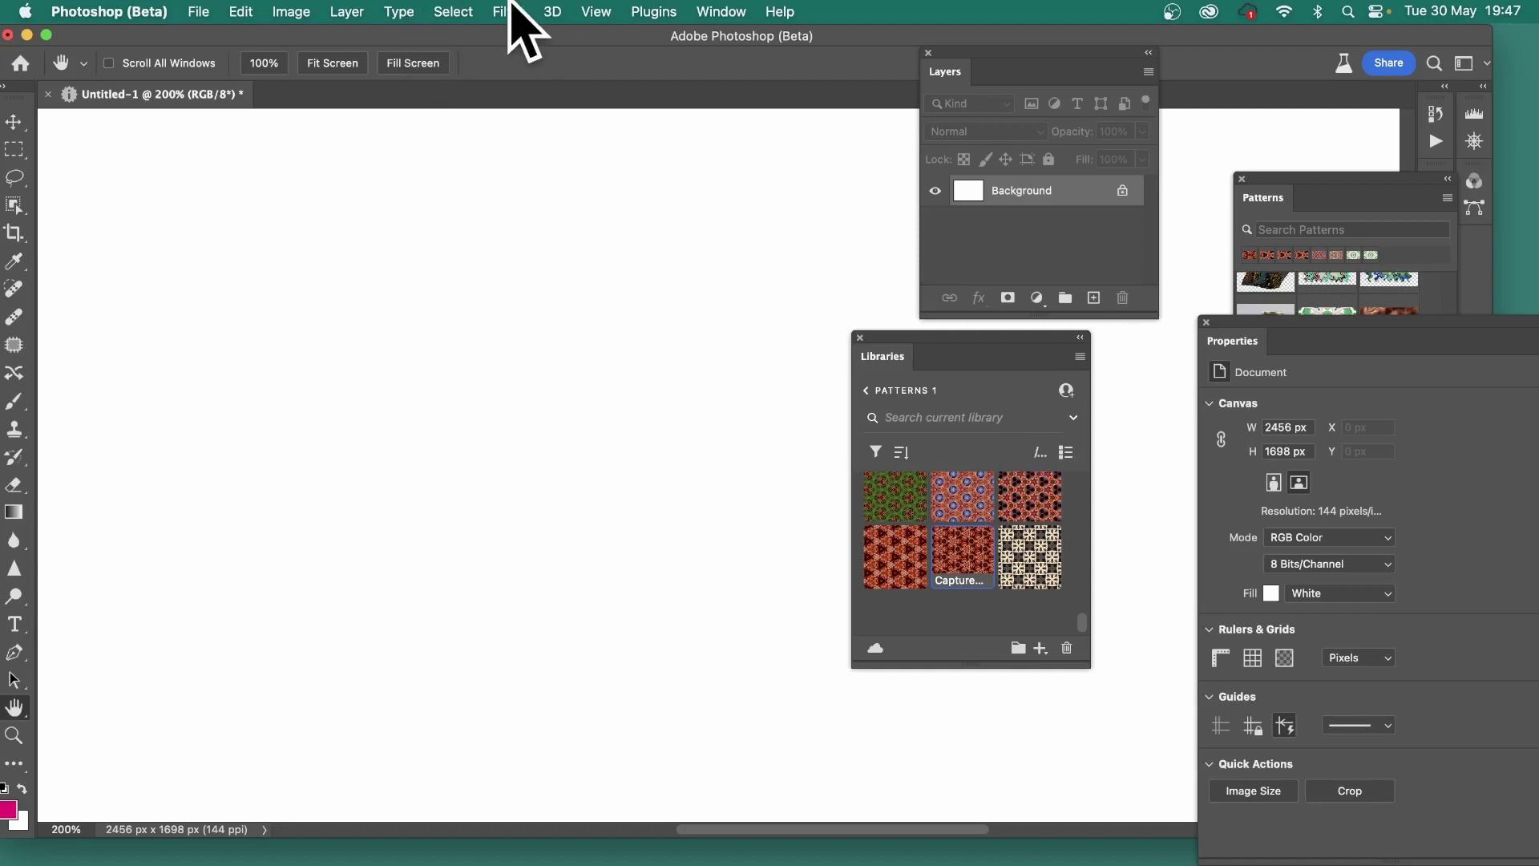
# Select the whole canvas and use Generative Fill to create a squirrel on a hot tin roof against sky
pyautogui.click(454, 11)
pyautogui.click(463, 37)
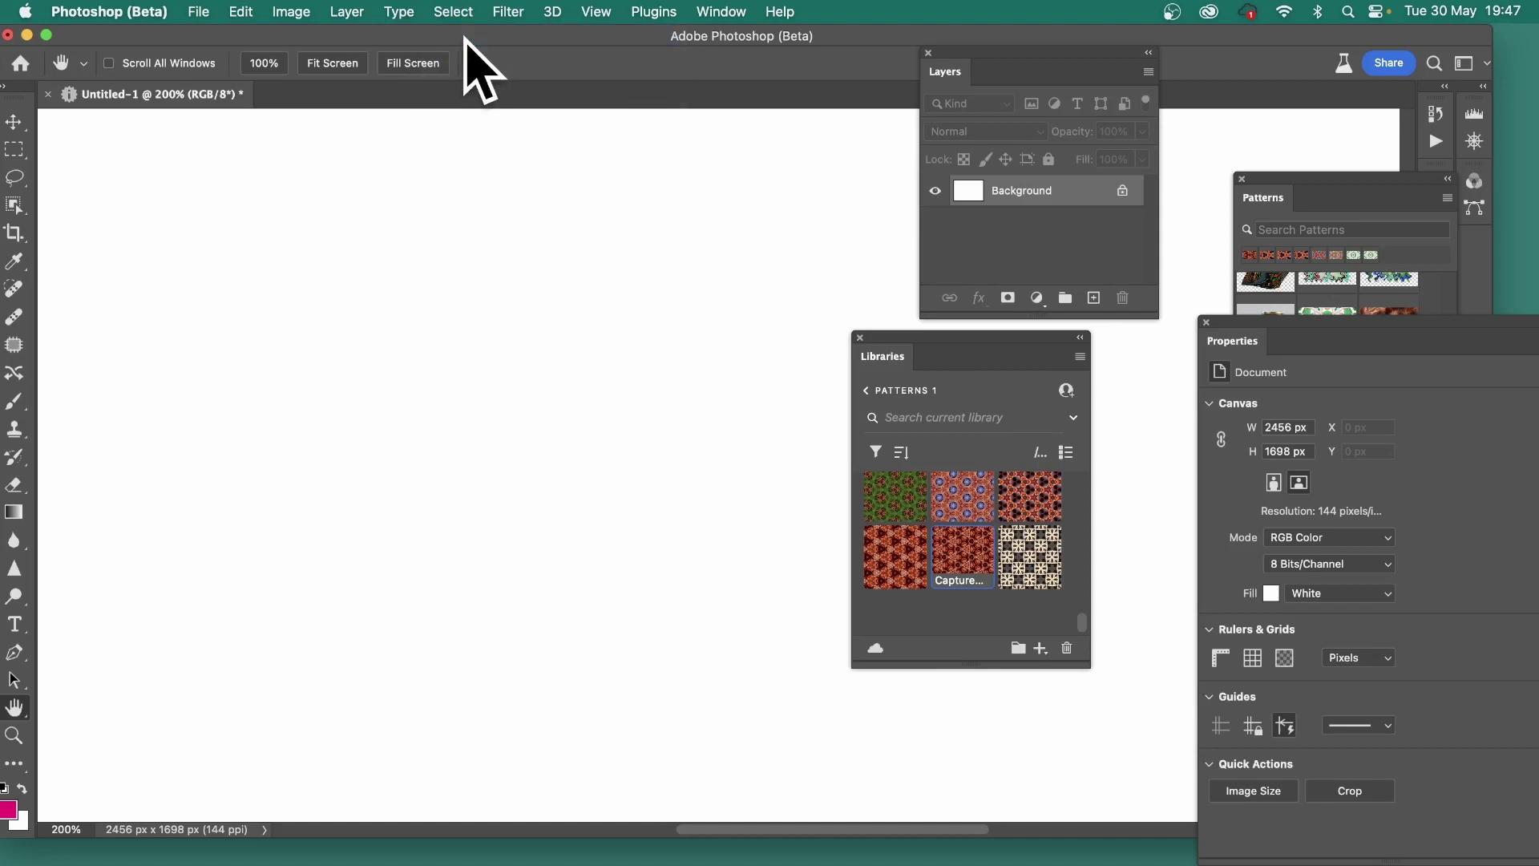
pyautogui.click(241, 13)
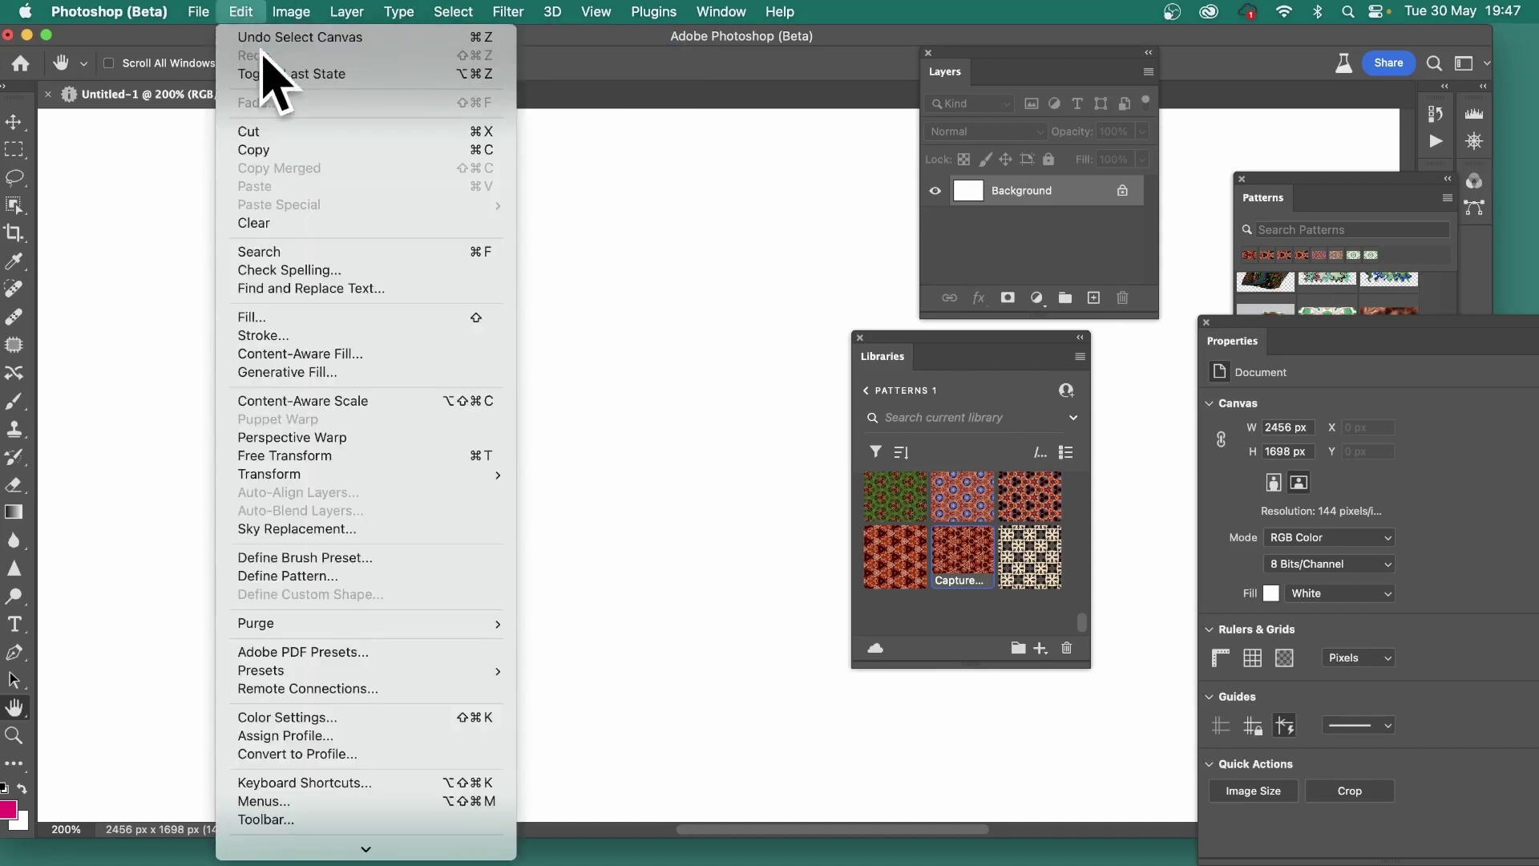
pyautogui.click(312, 373)
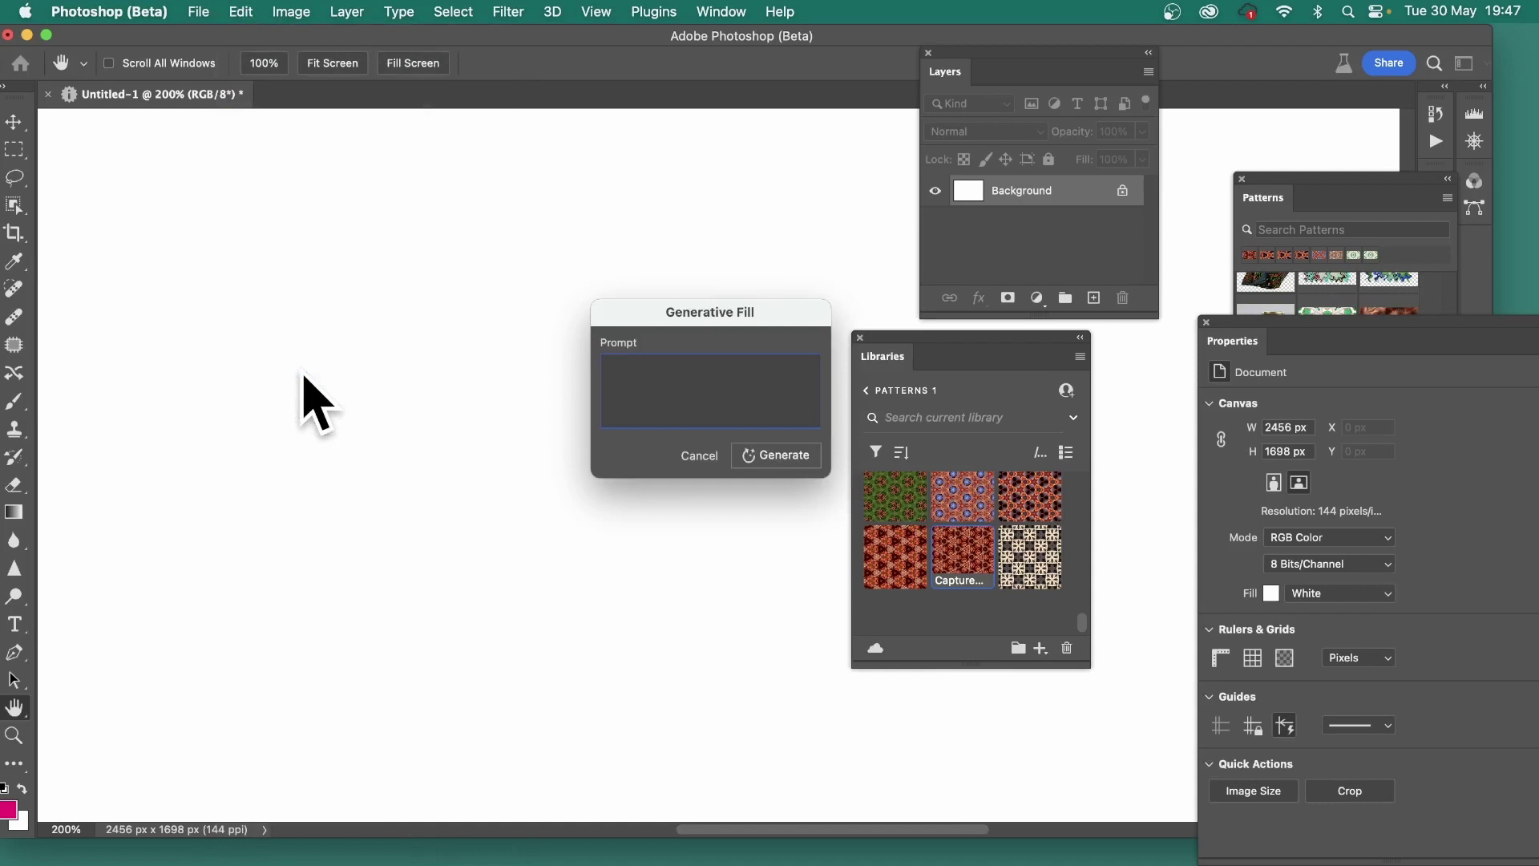
pyautogui.write('squirrel on a hot tin roof with sky in background')
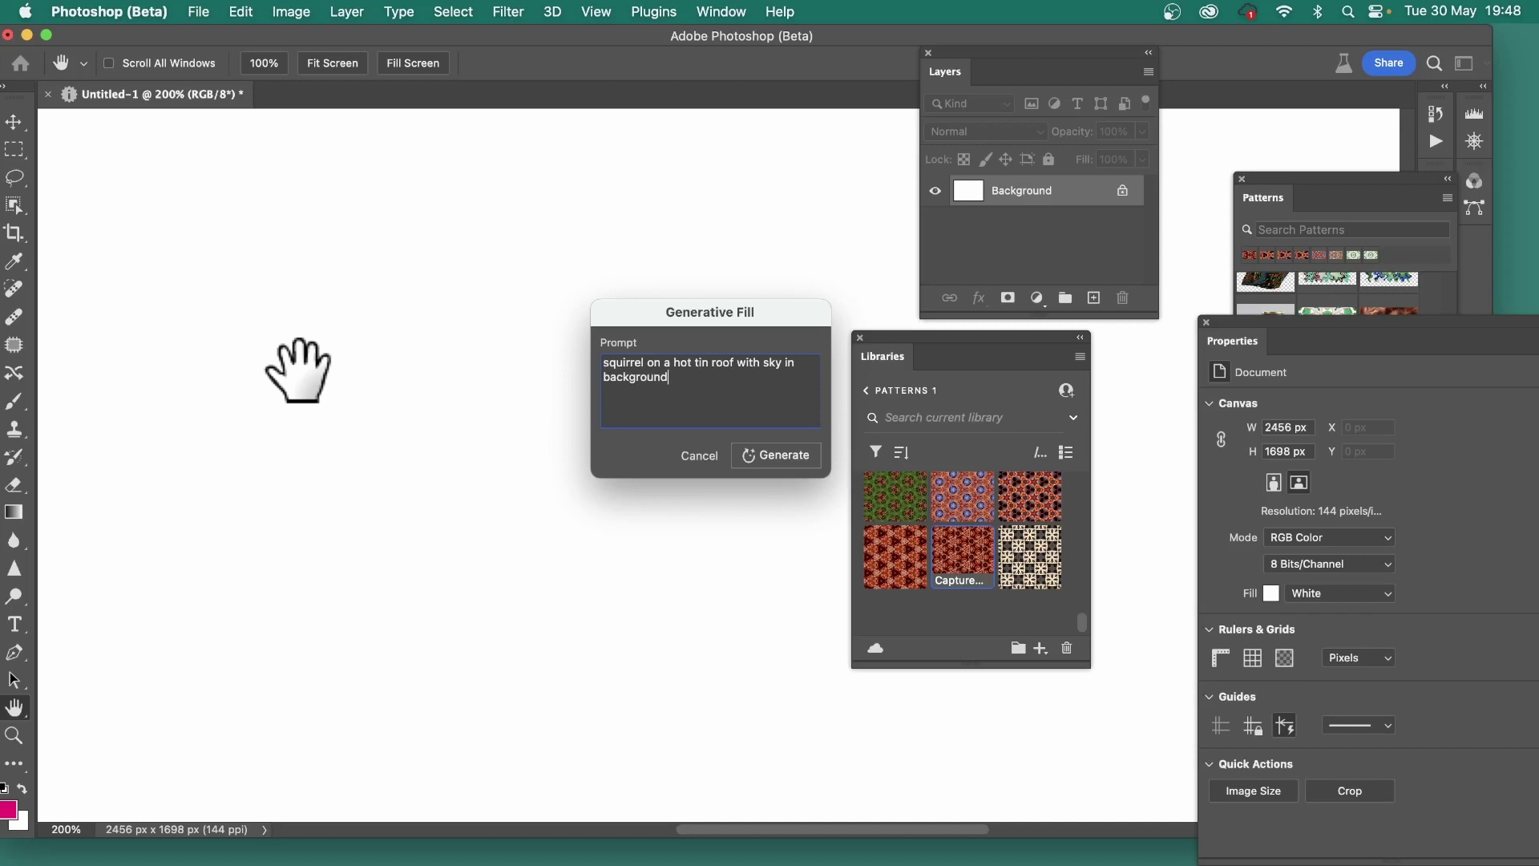
pyautogui.click(801, 456)
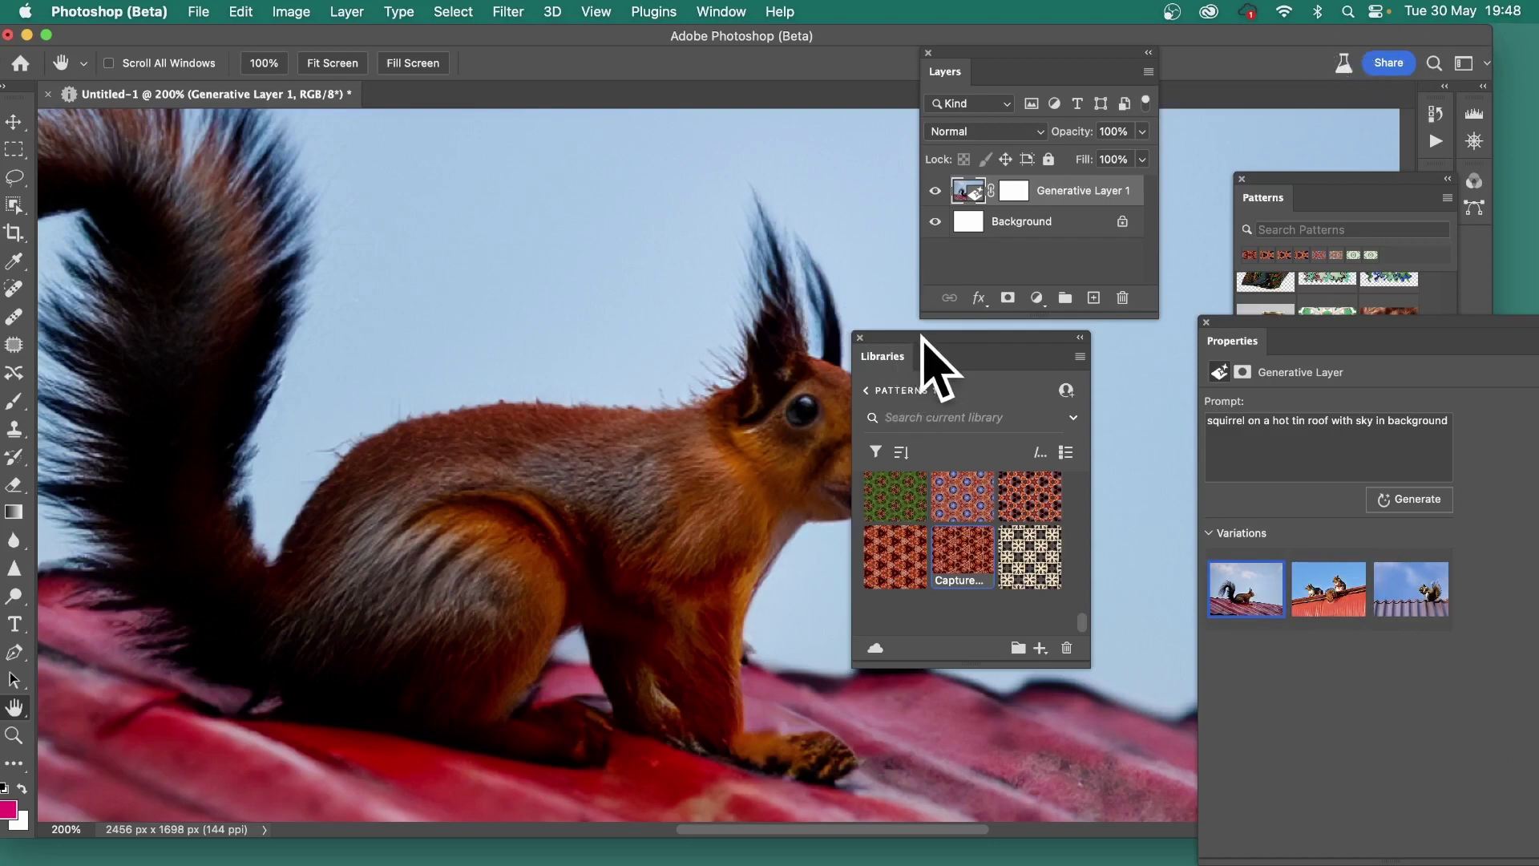
# Once Generative Layer 1 finishes, drag the Libraries panel higher up
pyautogui.moveTo(921, 335); pyautogui.dragTo(916, 232)
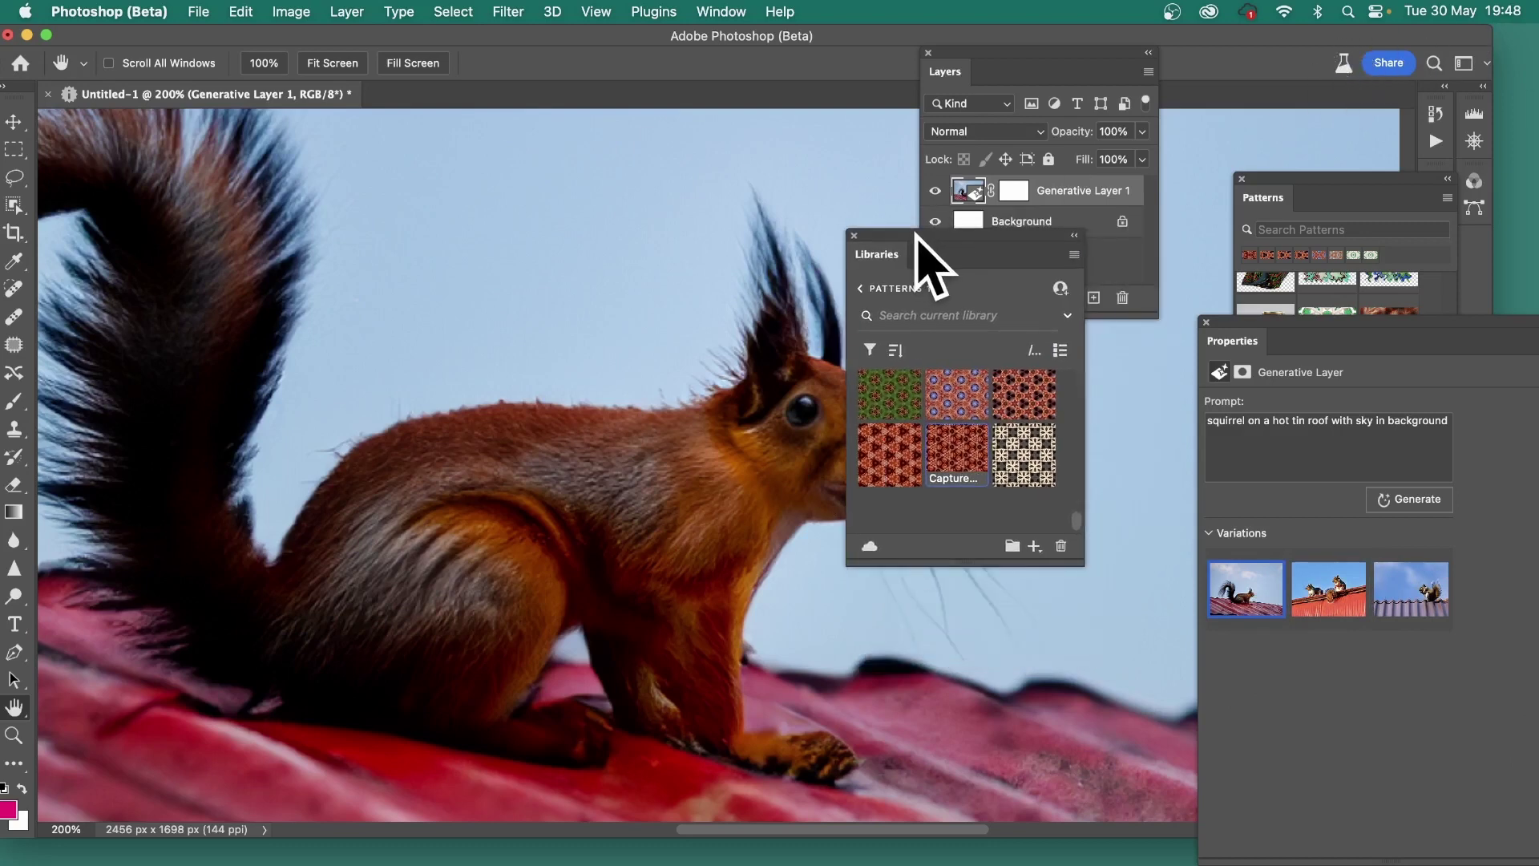
# Extract a pattern from the squirrel image, reposition the sample, set Scale 3, and try the star-lattice layout
pyautogui.click(1035, 548)
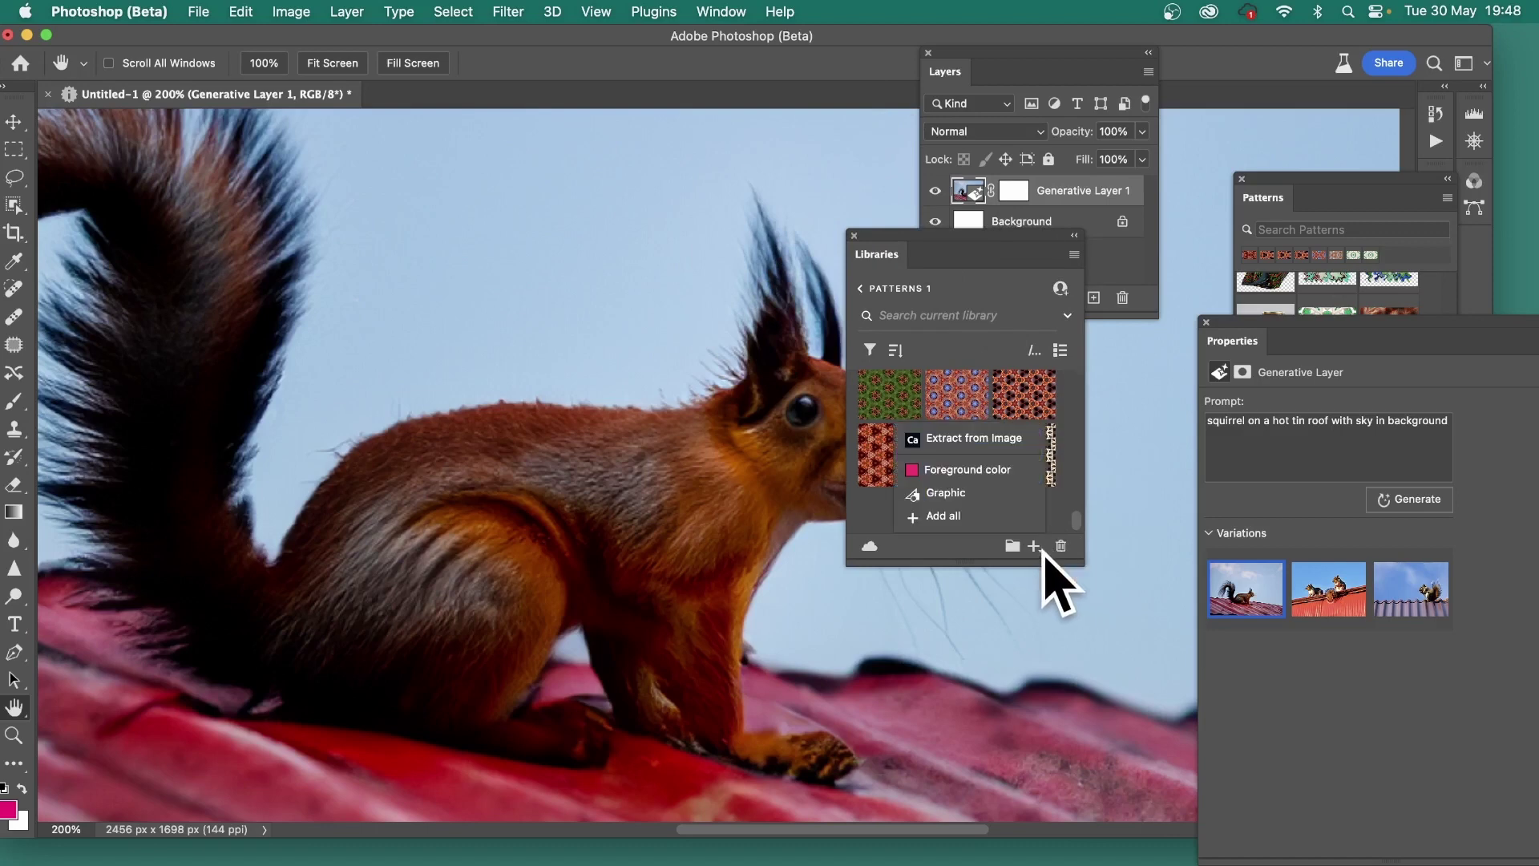
pyautogui.click(961, 439)
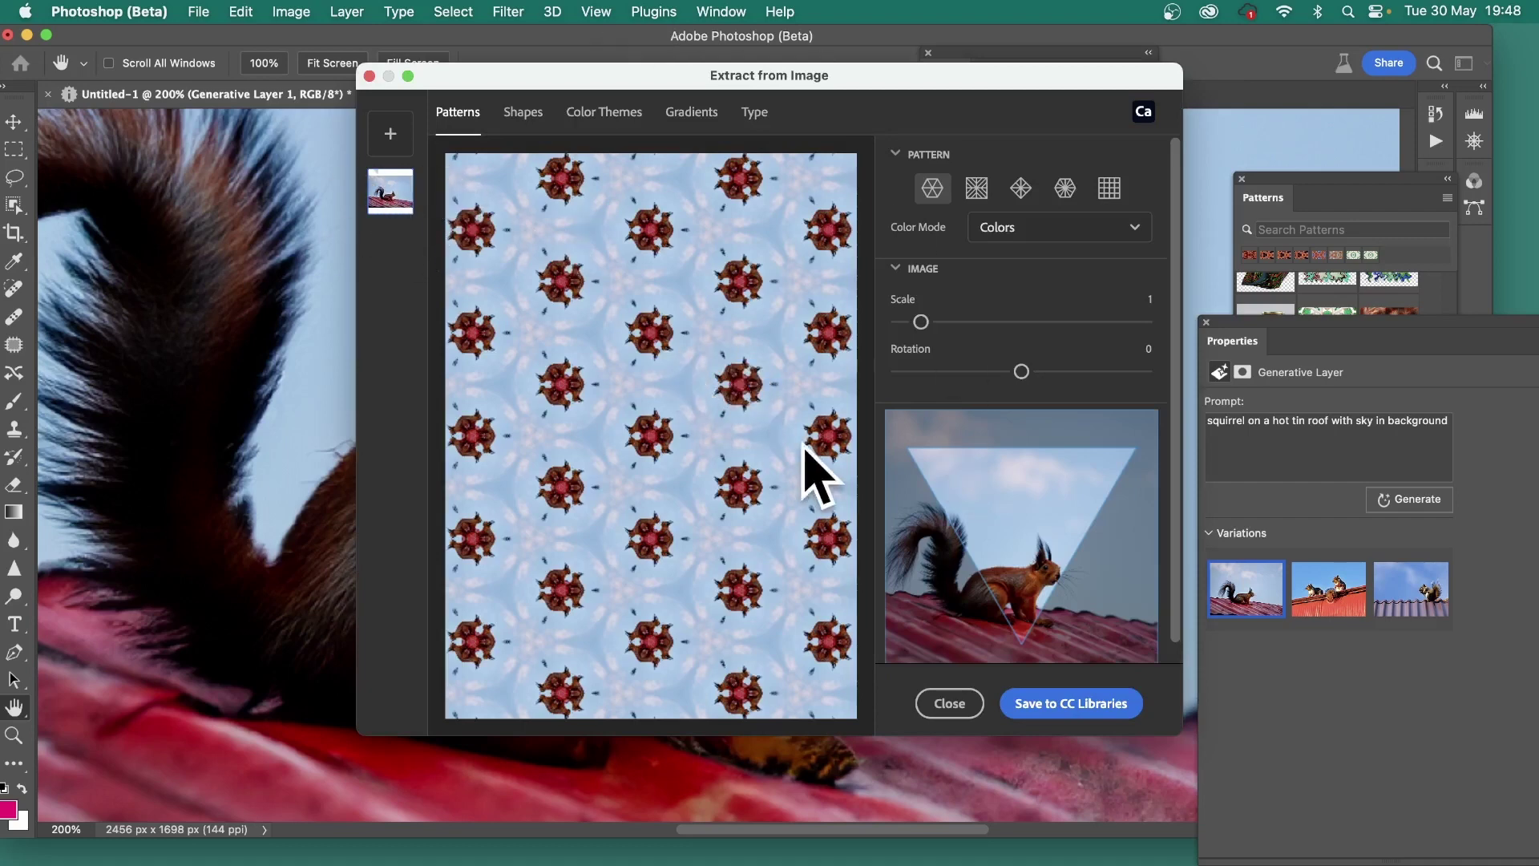
pyautogui.scroll(-1, 994, 504)
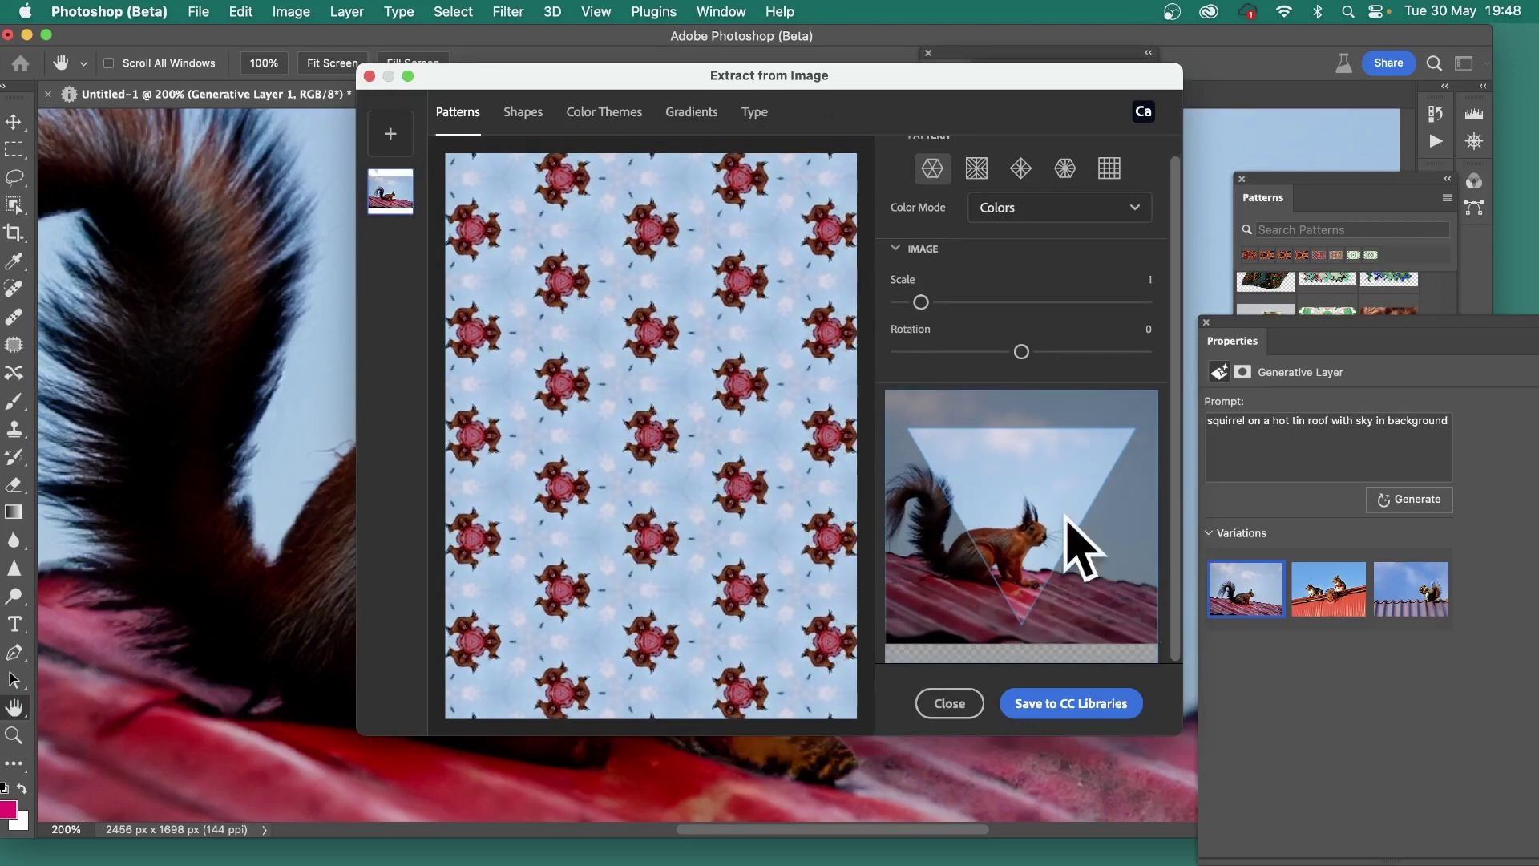
pyautogui.moveTo(984, 479); pyautogui.dragTo(1058, 454)
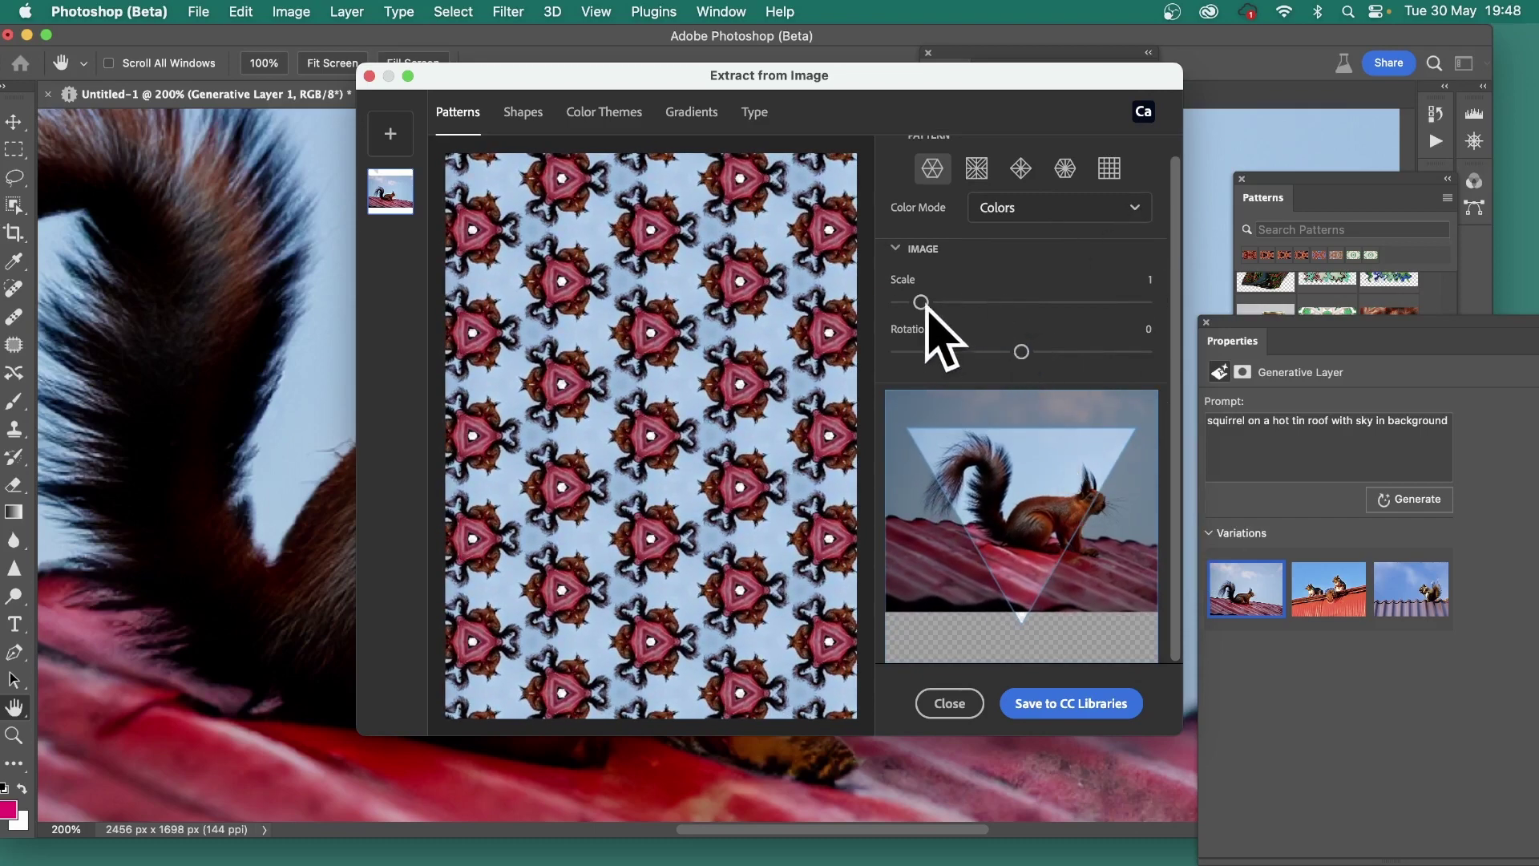
pyautogui.moveTo(920, 302); pyautogui.dragTo(969, 302)
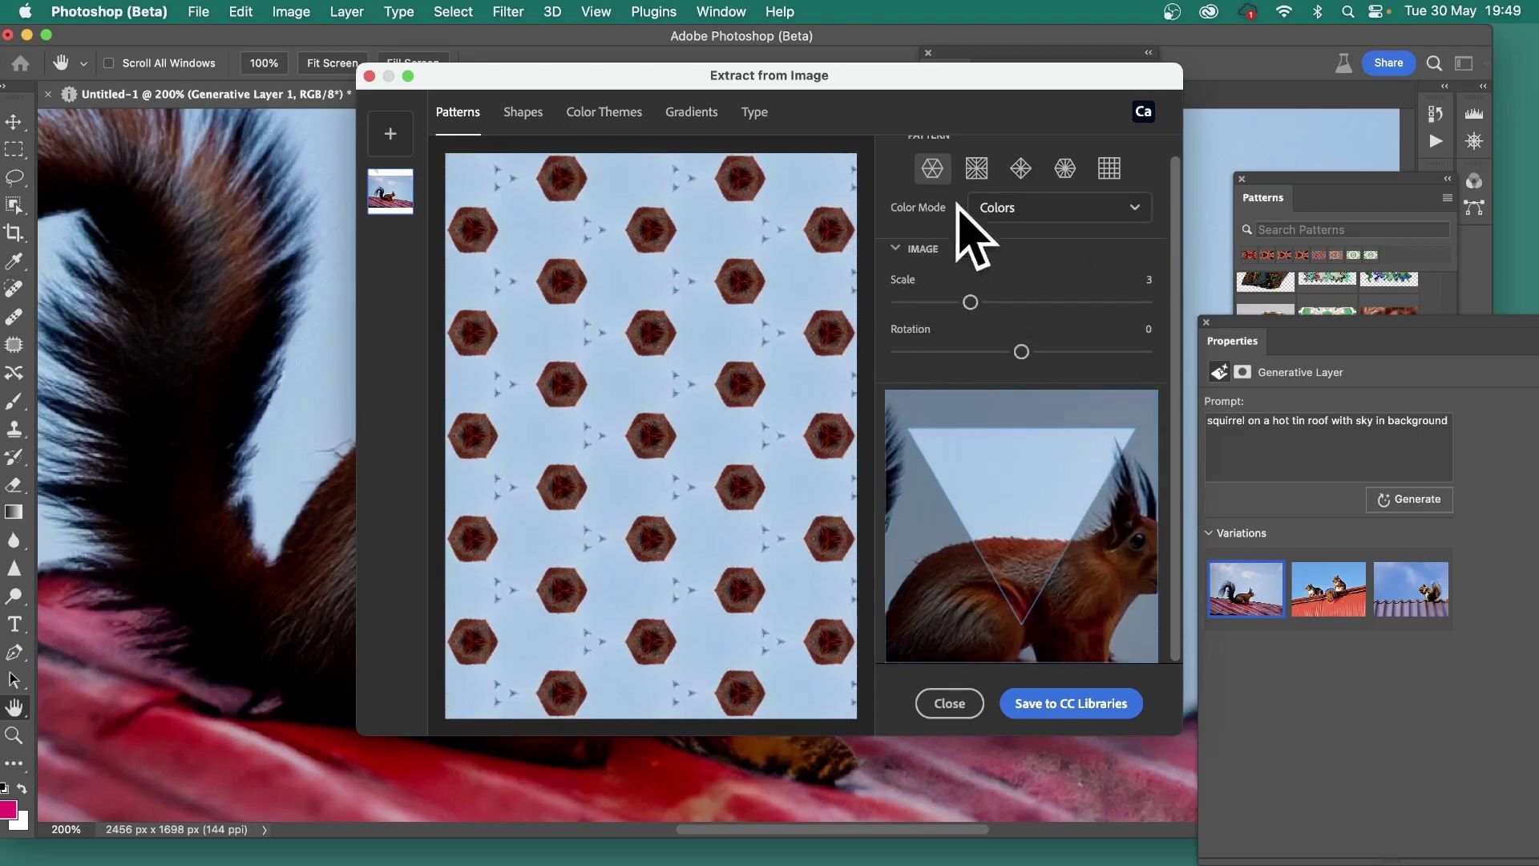
pyautogui.click(1034, 169)
pyautogui.click(1066, 171)
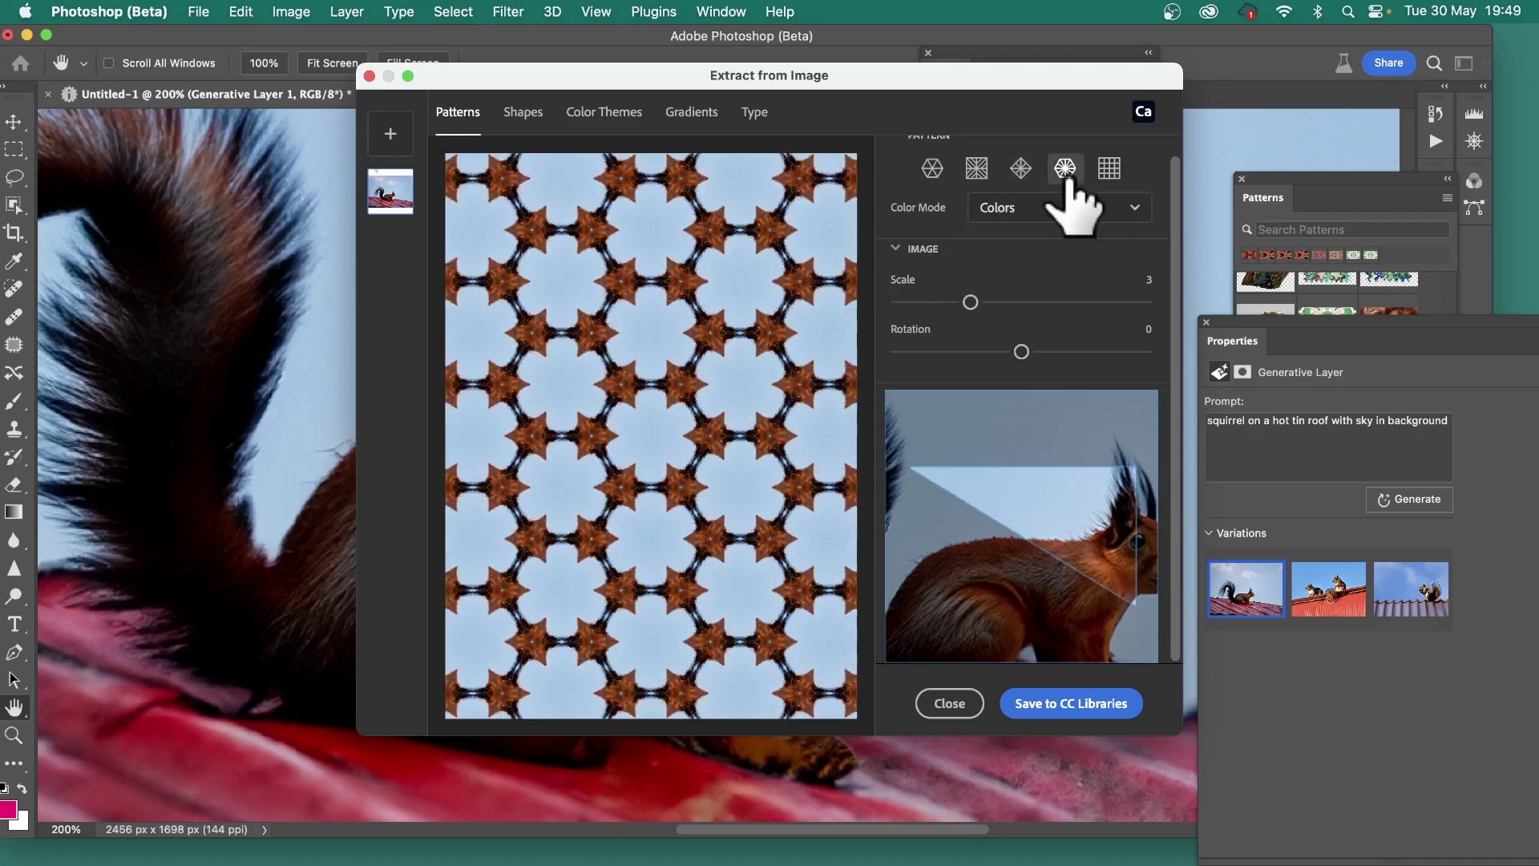
# Build a hexagonal squirrel pattern at Rotation 33 with orange rosettes and save it to CC Libraries
pyautogui.click(936, 170)
pyautogui.moveTo(1065, 634); pyautogui.dragTo(954, 423)
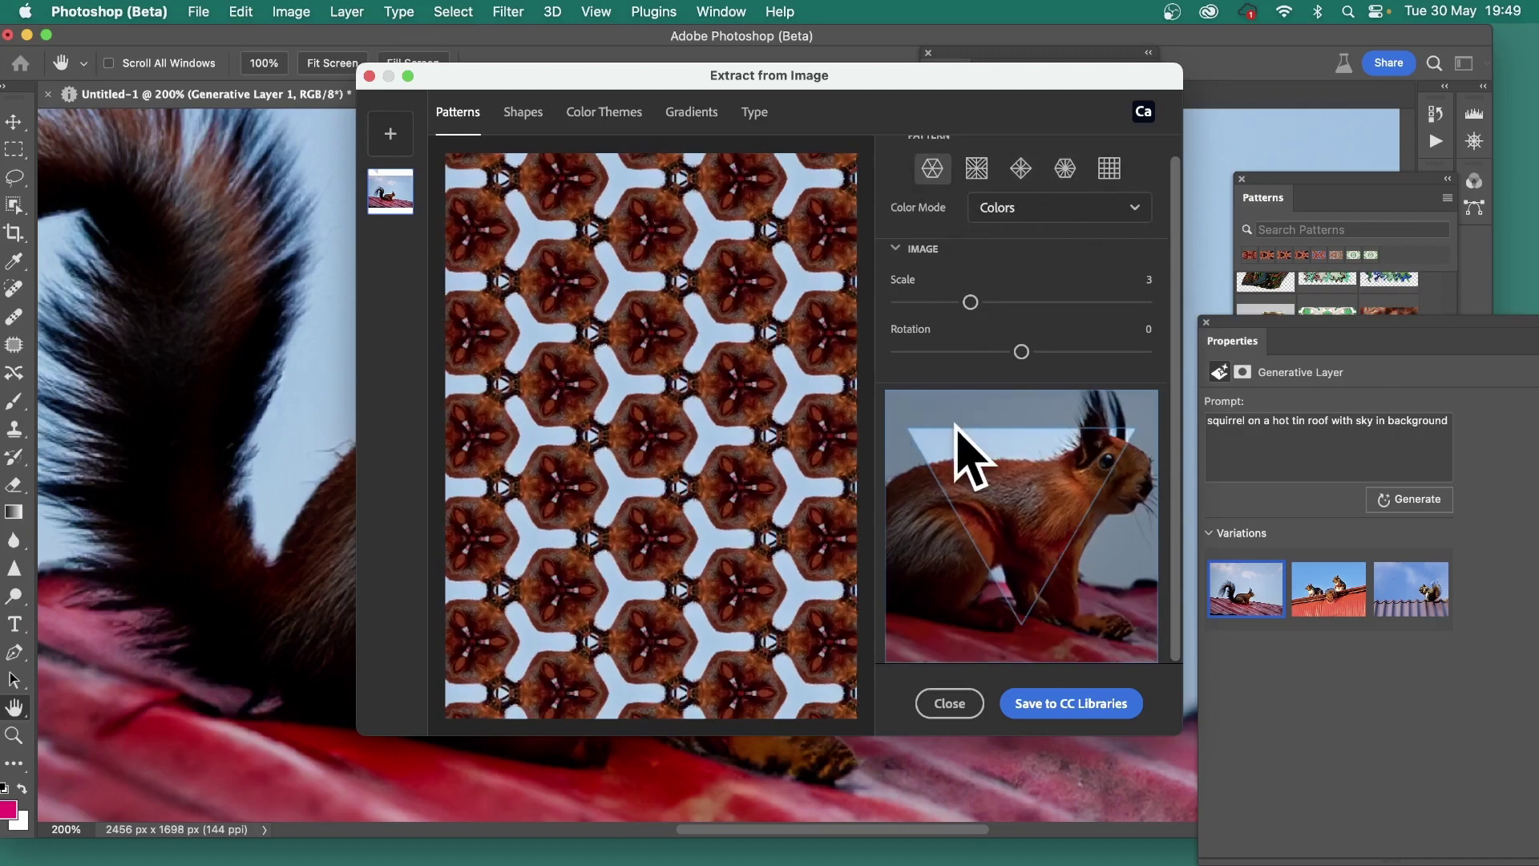
pyautogui.moveTo(970, 302); pyautogui.dragTo(1043, 351)
pyautogui.moveTo(1041, 449); pyautogui.dragTo(1175, 508)
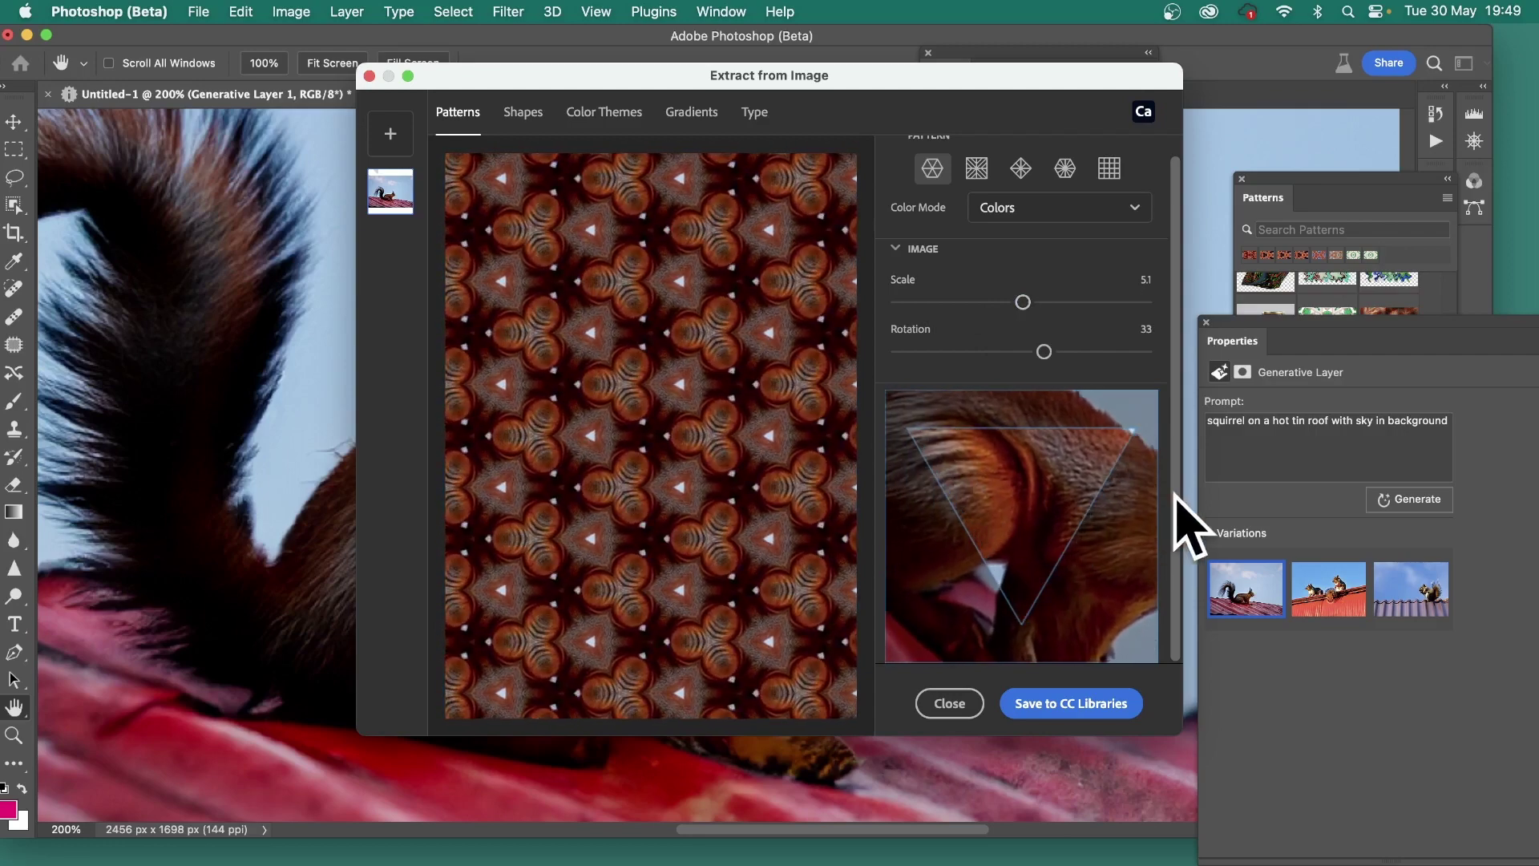
pyautogui.moveTo(1059, 509); pyautogui.dragTo(1056, 556)
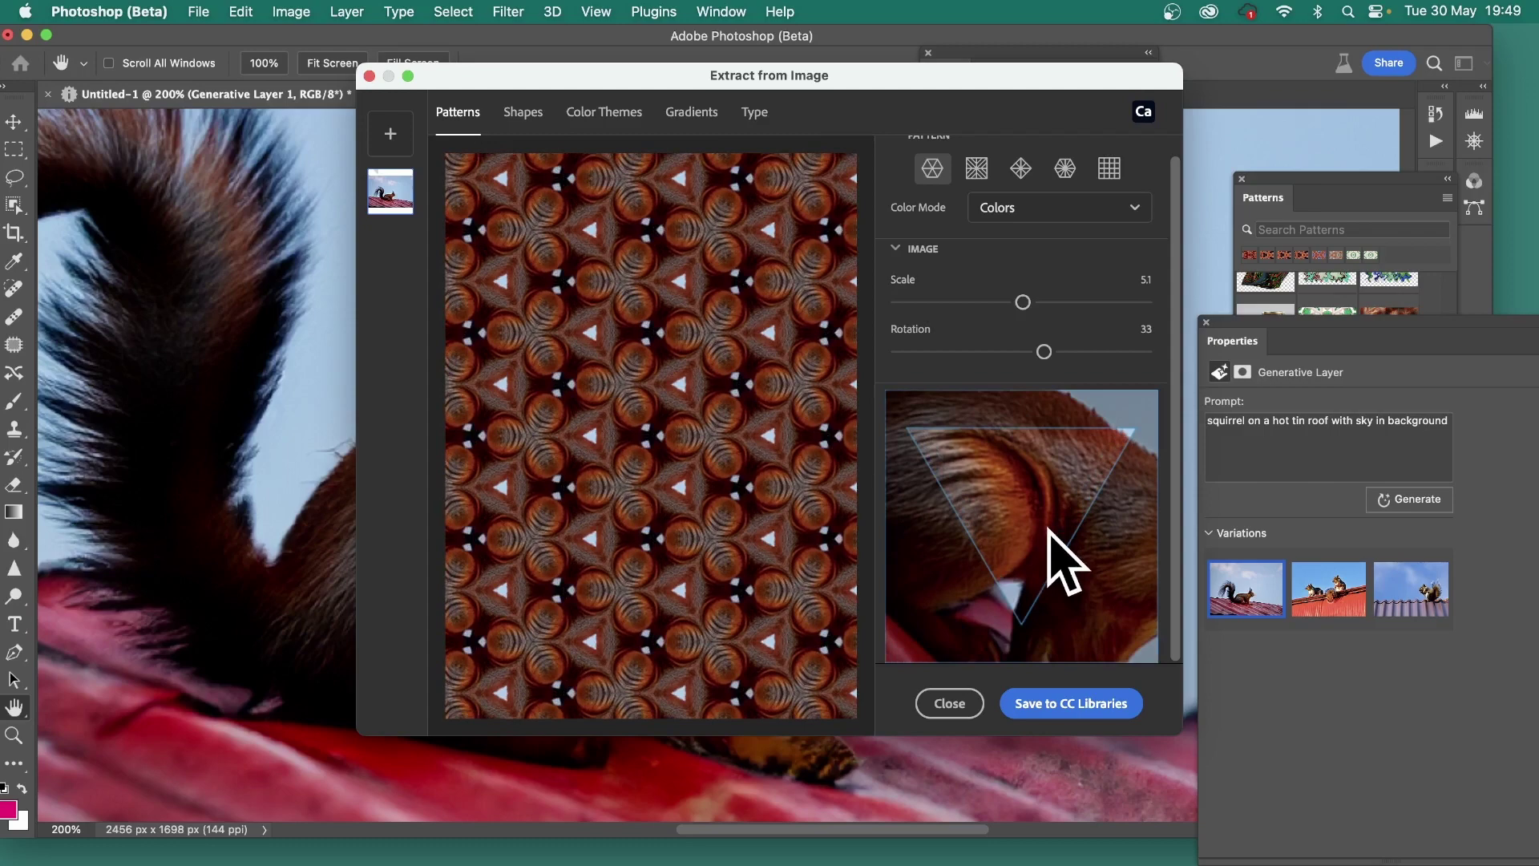
pyautogui.click(1089, 702)
# Move the sample onto the tail fur, raise Scale to 6, and save this second pattern
pyautogui.moveTo(1030, 532); pyautogui.dragTo(1170, 585)
pyautogui.moveTo(1048, 539); pyautogui.dragTo(1041, 515)
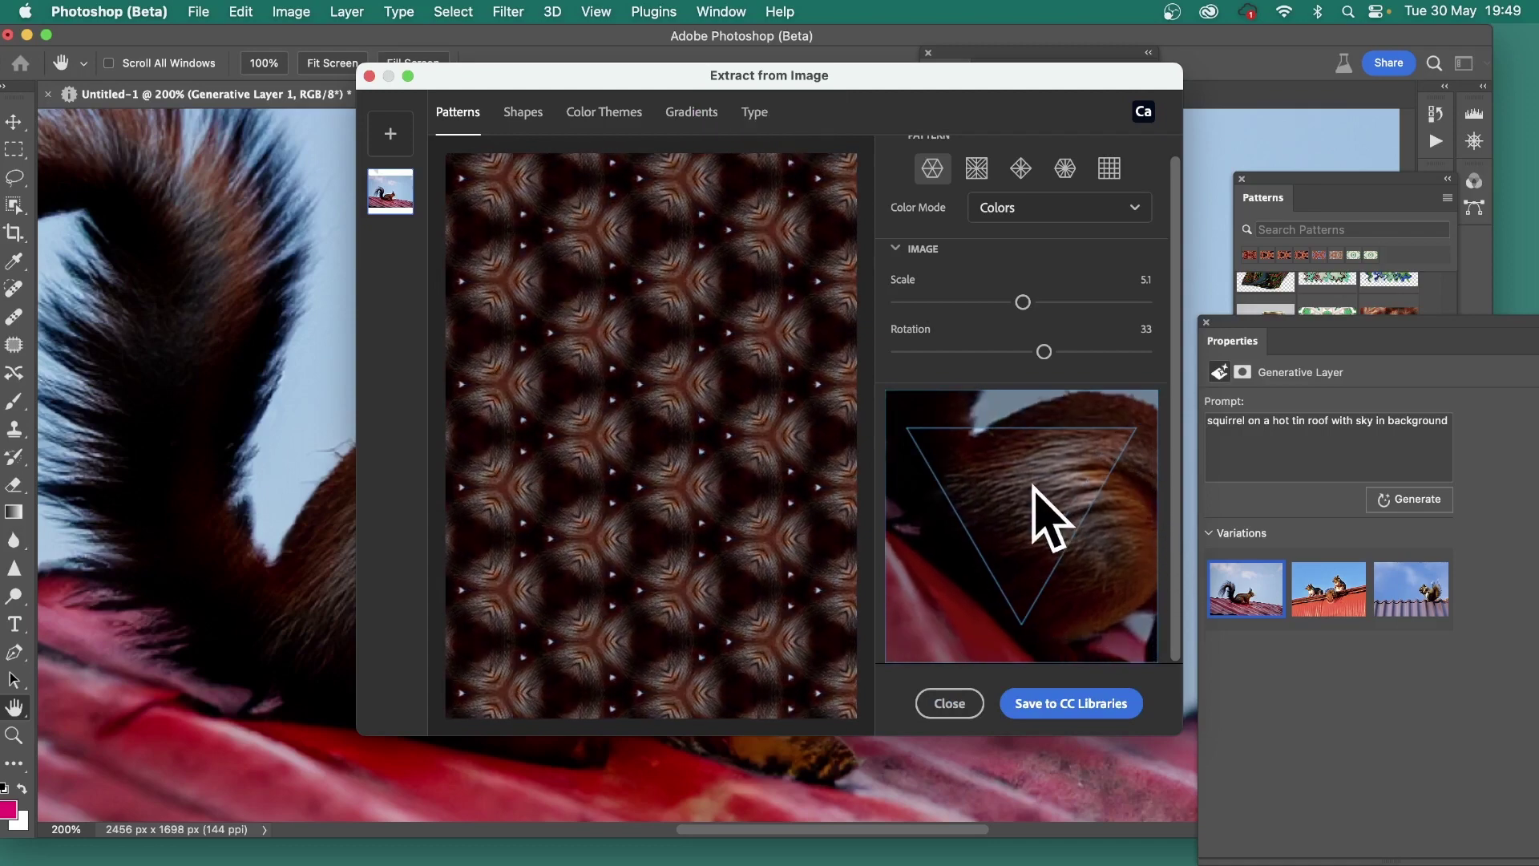
pyautogui.moveTo(1022, 302); pyautogui.dragTo(1044, 302)
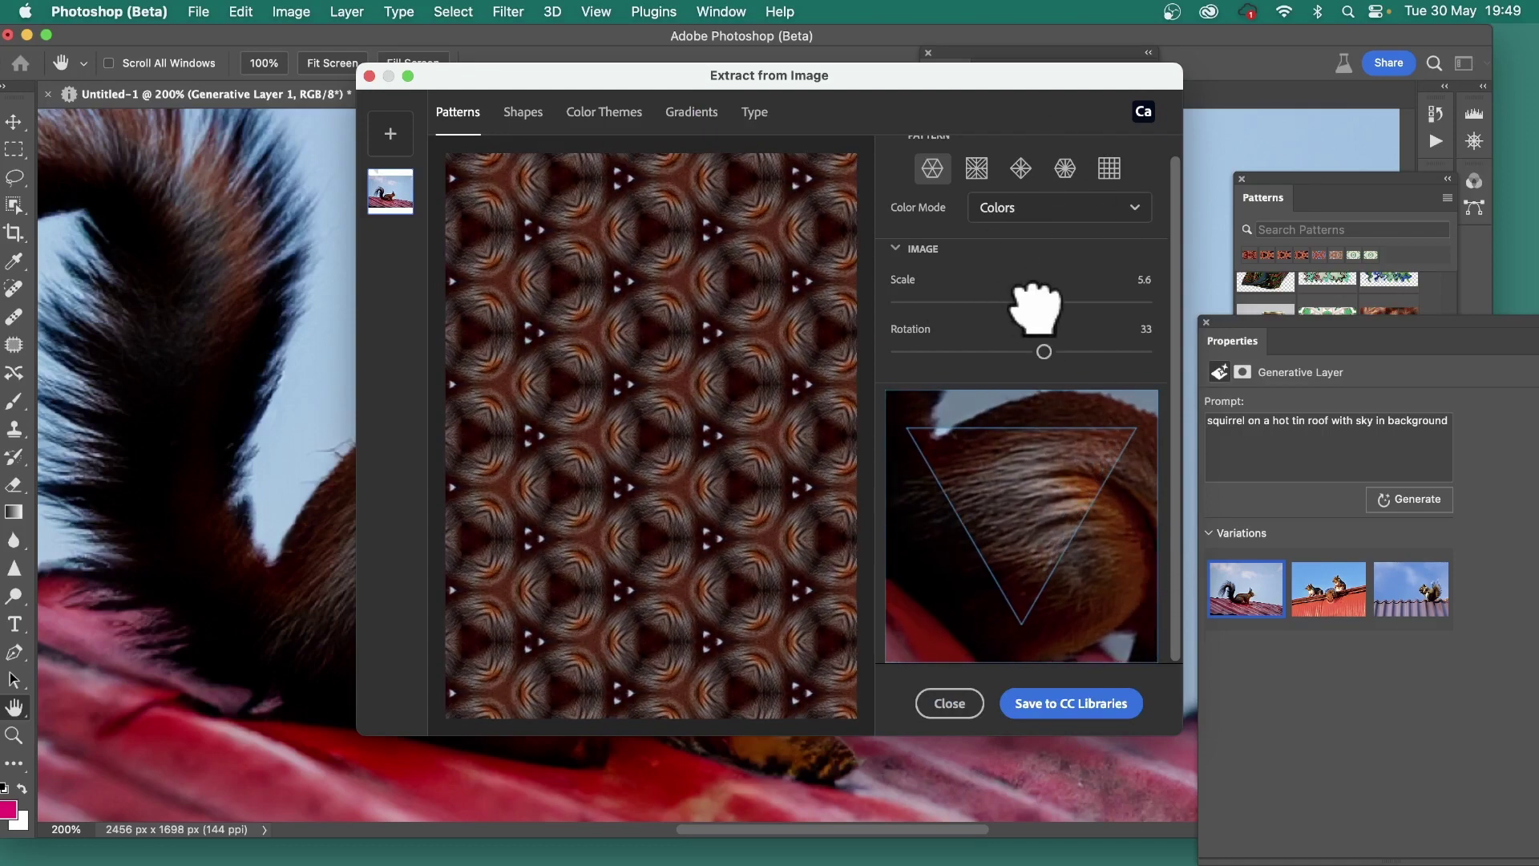
pyautogui.moveTo(1020, 409); pyautogui.dragTo(1013, 522)
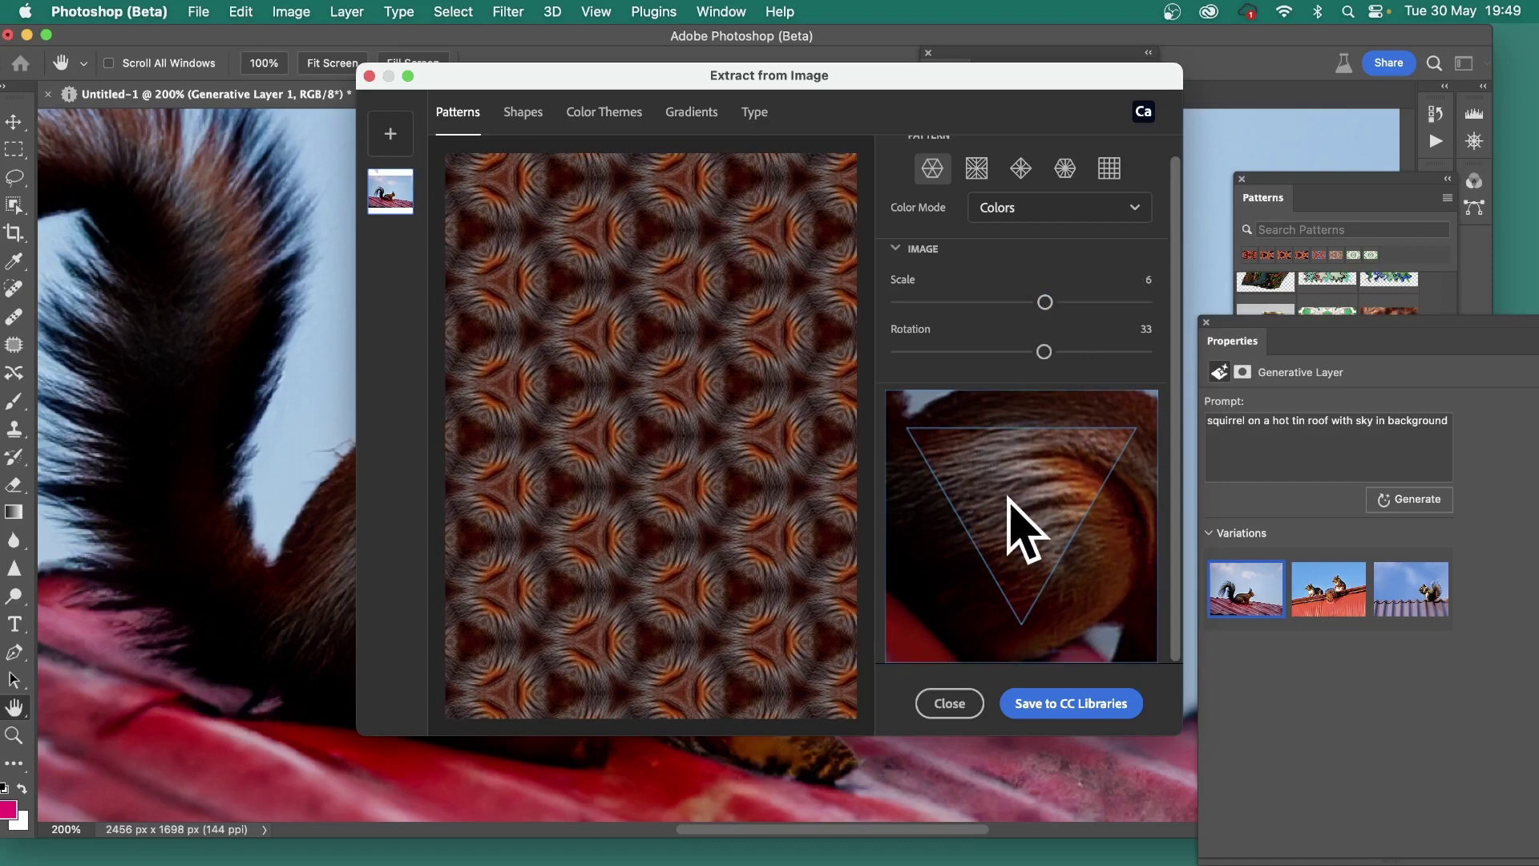
pyautogui.click(1050, 703)
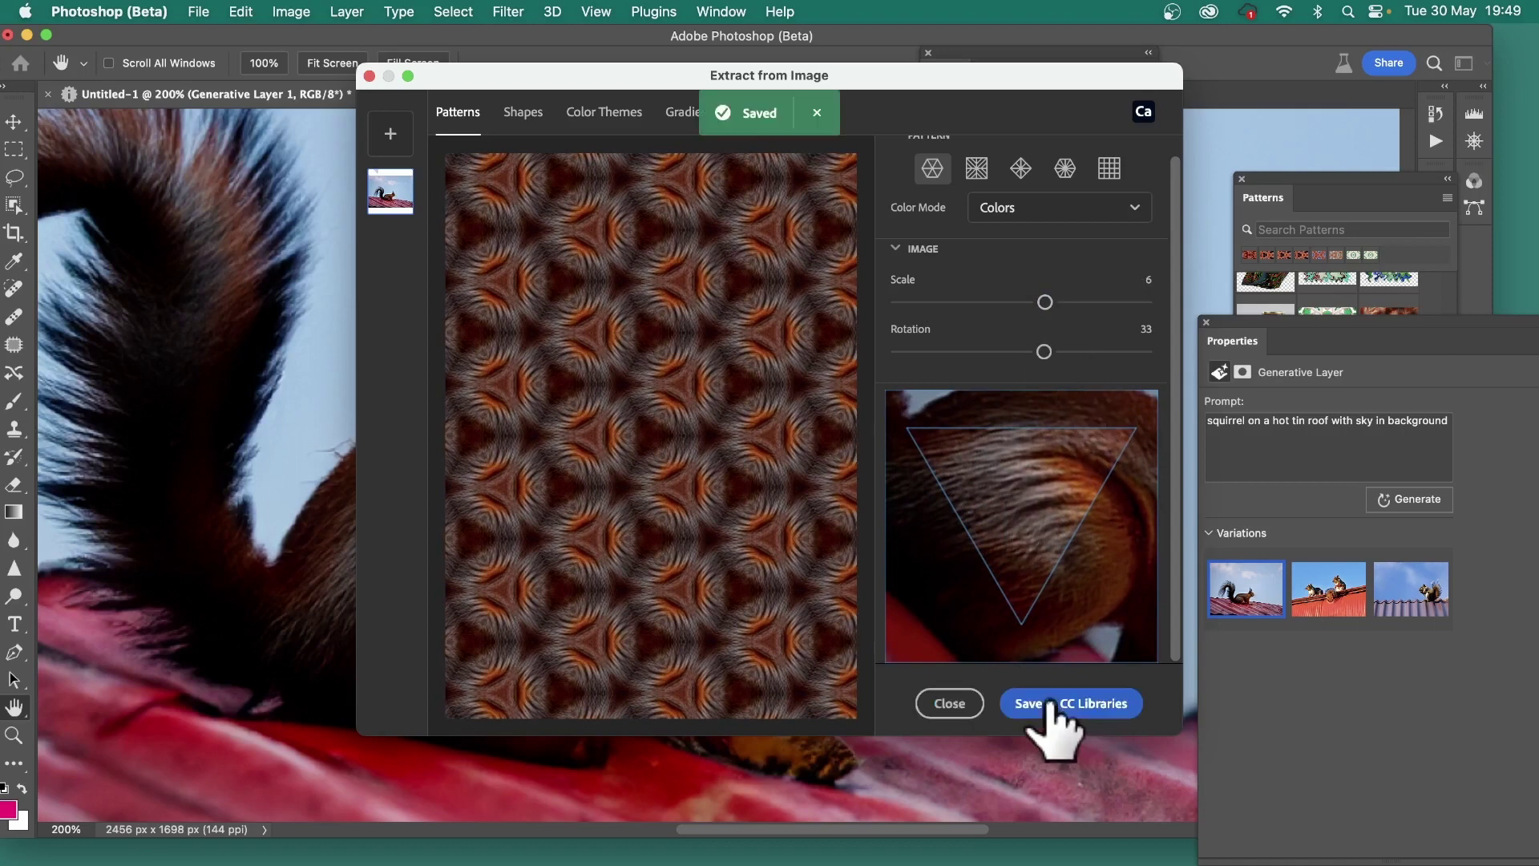
# Close the extraction dialog and drag the saved fur pattern onto the canvas as Pattern Fill 1
pyautogui.click(960, 703)
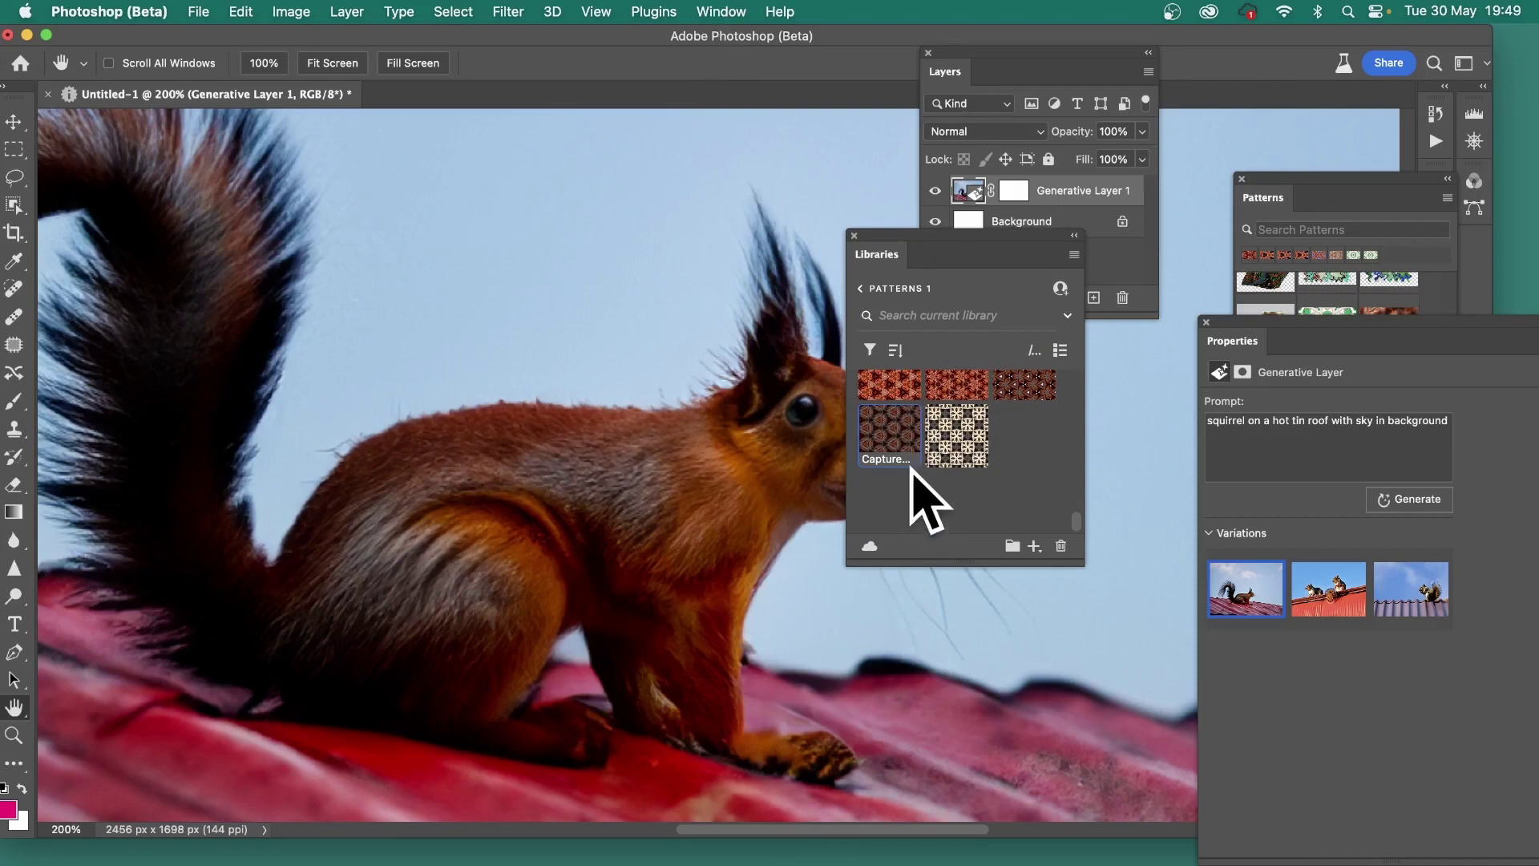
pyautogui.moveTo(891, 437); pyautogui.dragTo(642, 447)
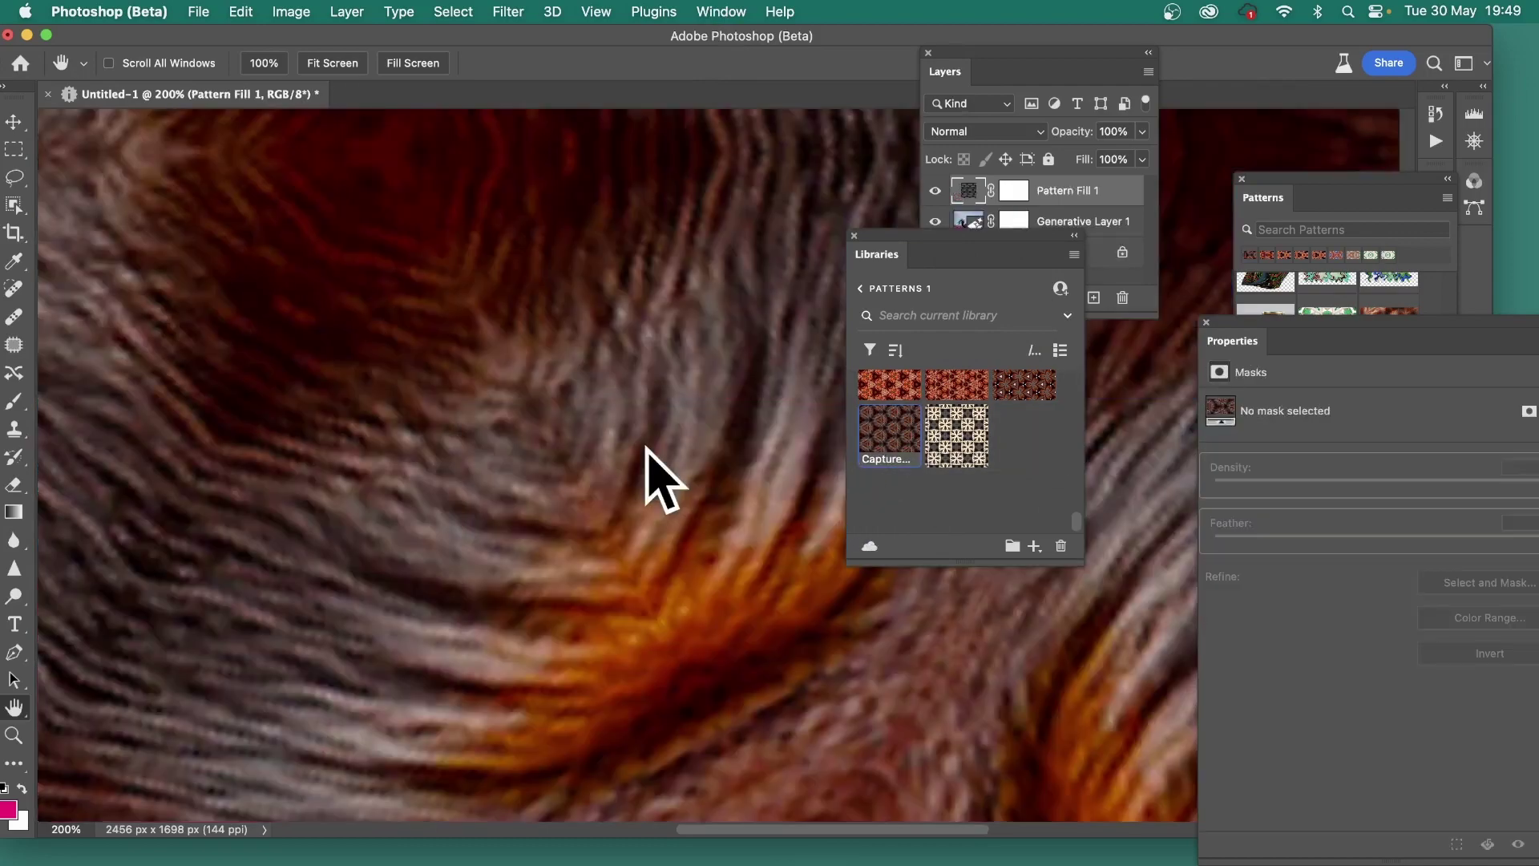
pyautogui.moveTo(1302, 200)
pyautogui.mouseDown()
pyautogui.moveTo(1314, 192)
pyautogui.moveTo(1274, 195)
pyautogui.mouseUp()
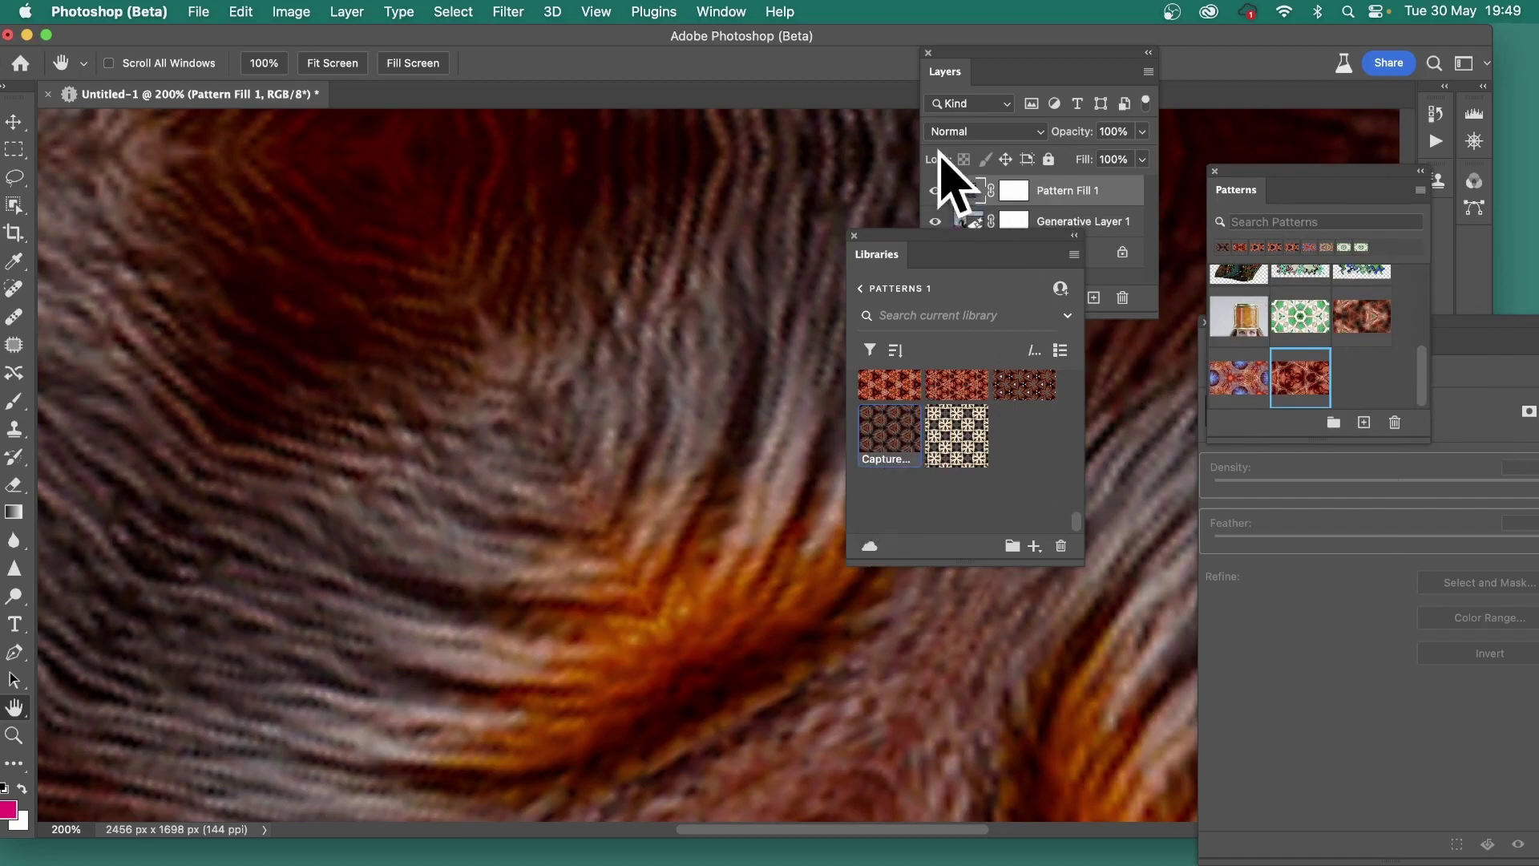
# Open Pattern Fill 1's settings and save its fur pattern as a new preset
pyautogui.doubleClick(970, 192)
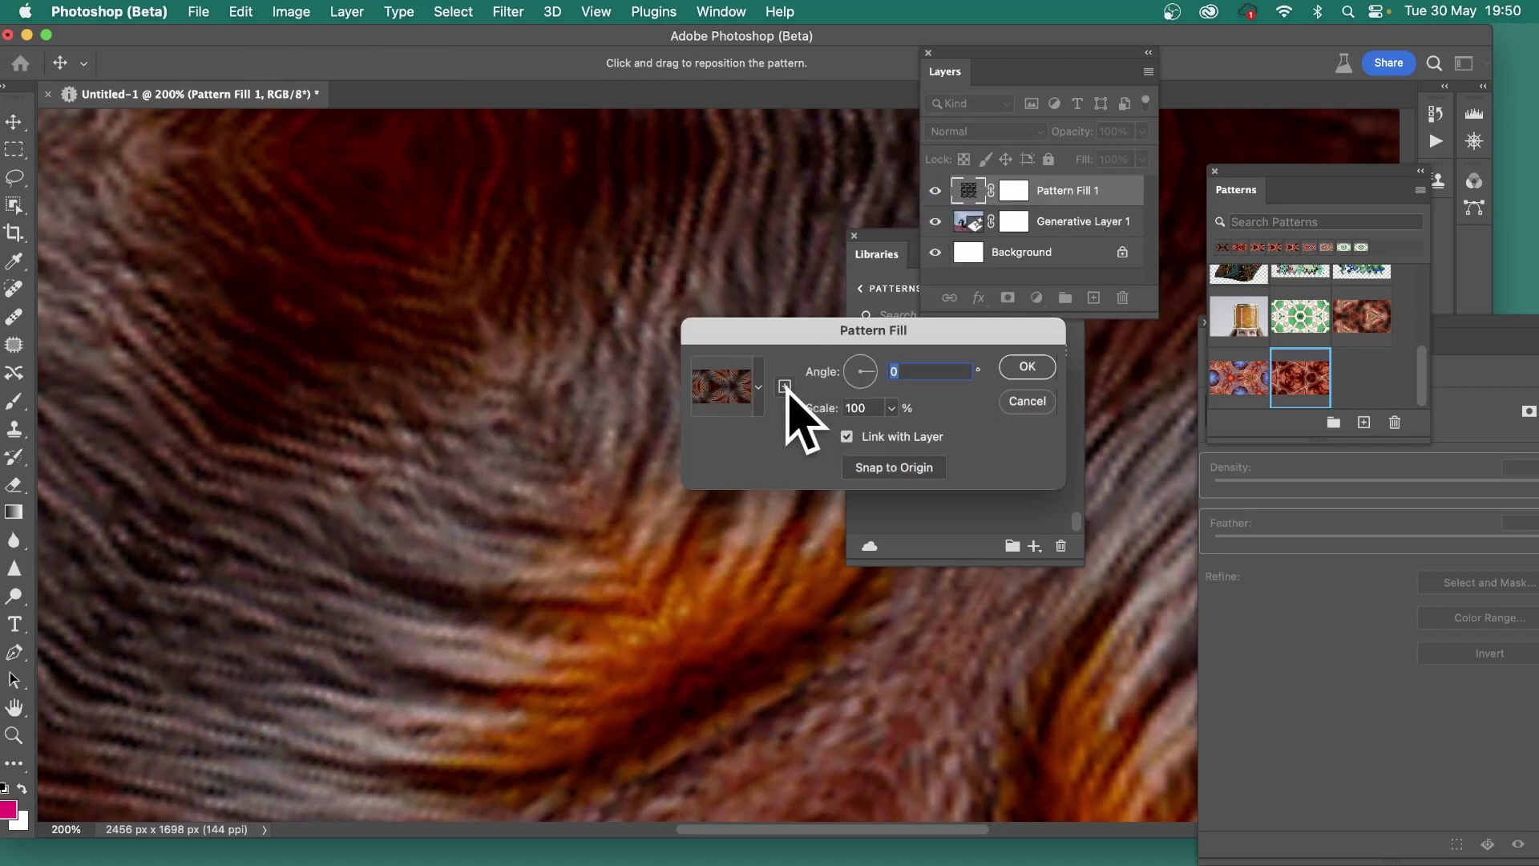
pyautogui.click(785, 386)
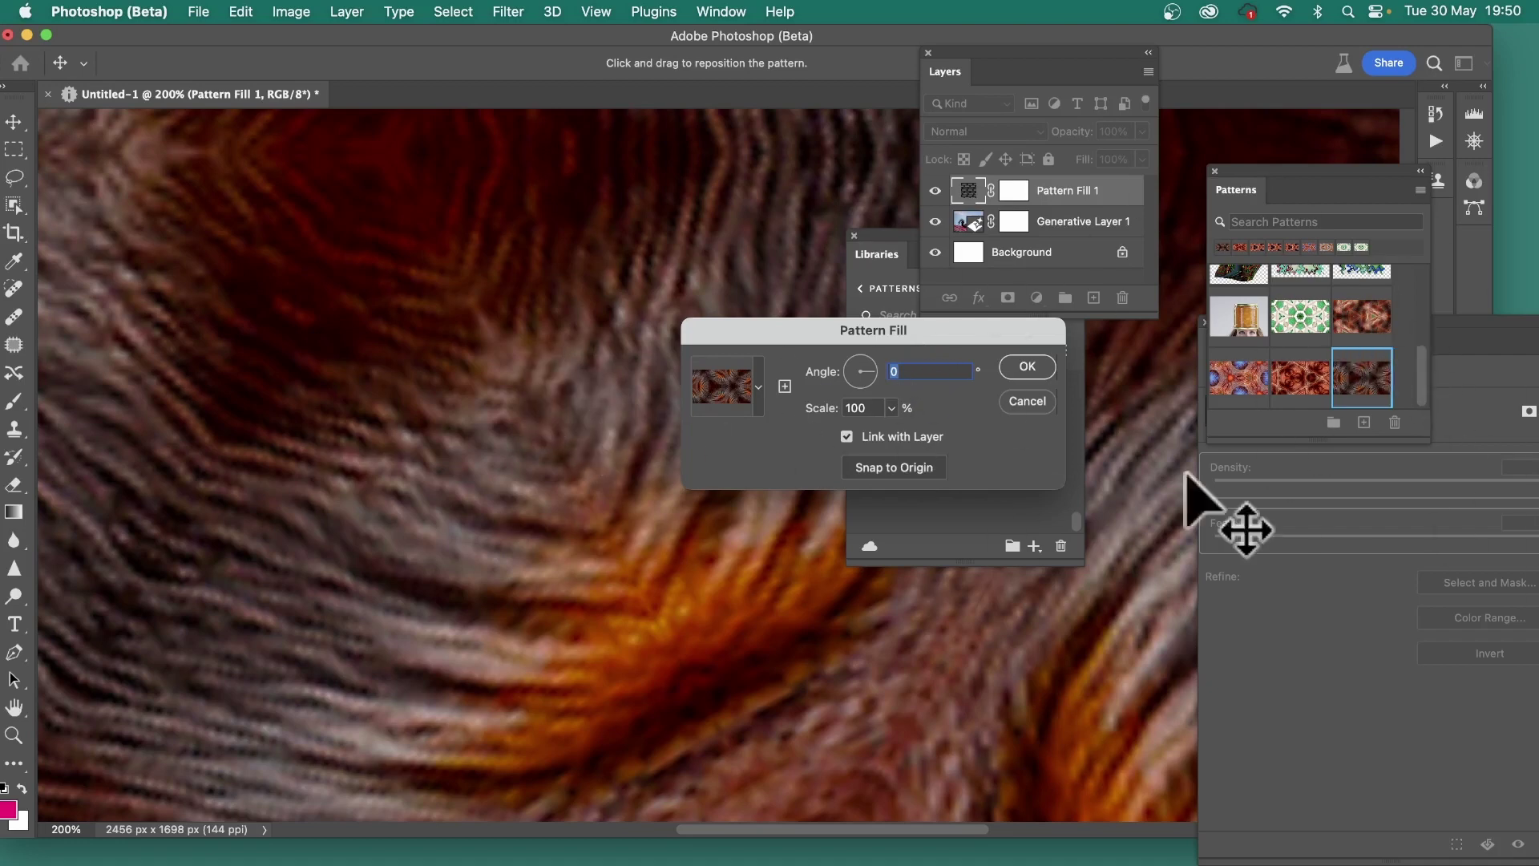
# Set Pattern Fill 1 to 10% scale at -38.62° angle, then bring the Libraries panel forward
pyautogui.click(890, 408)
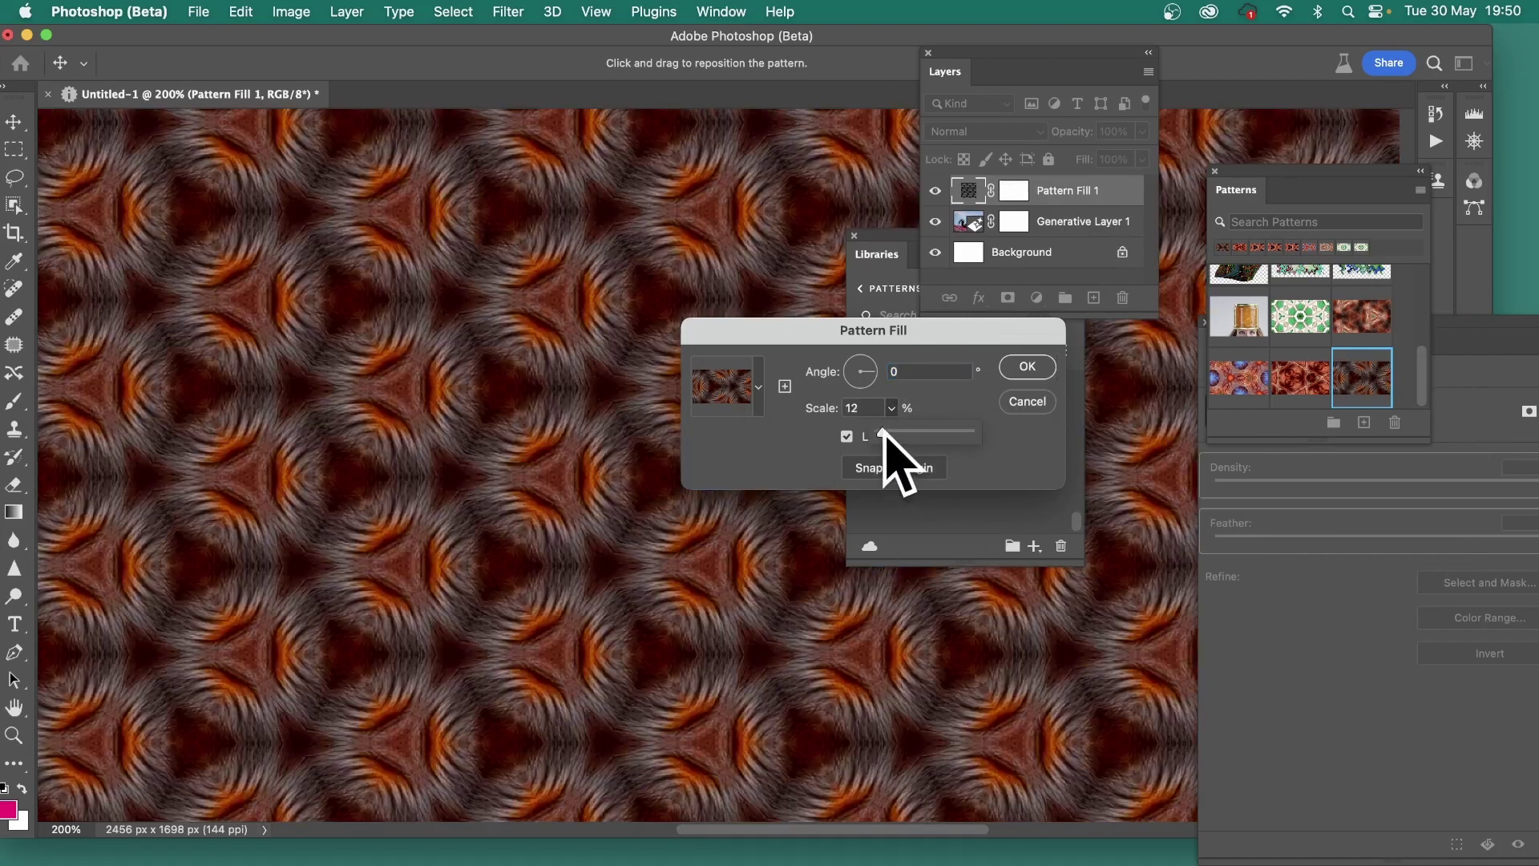
pyautogui.click(962, 461)
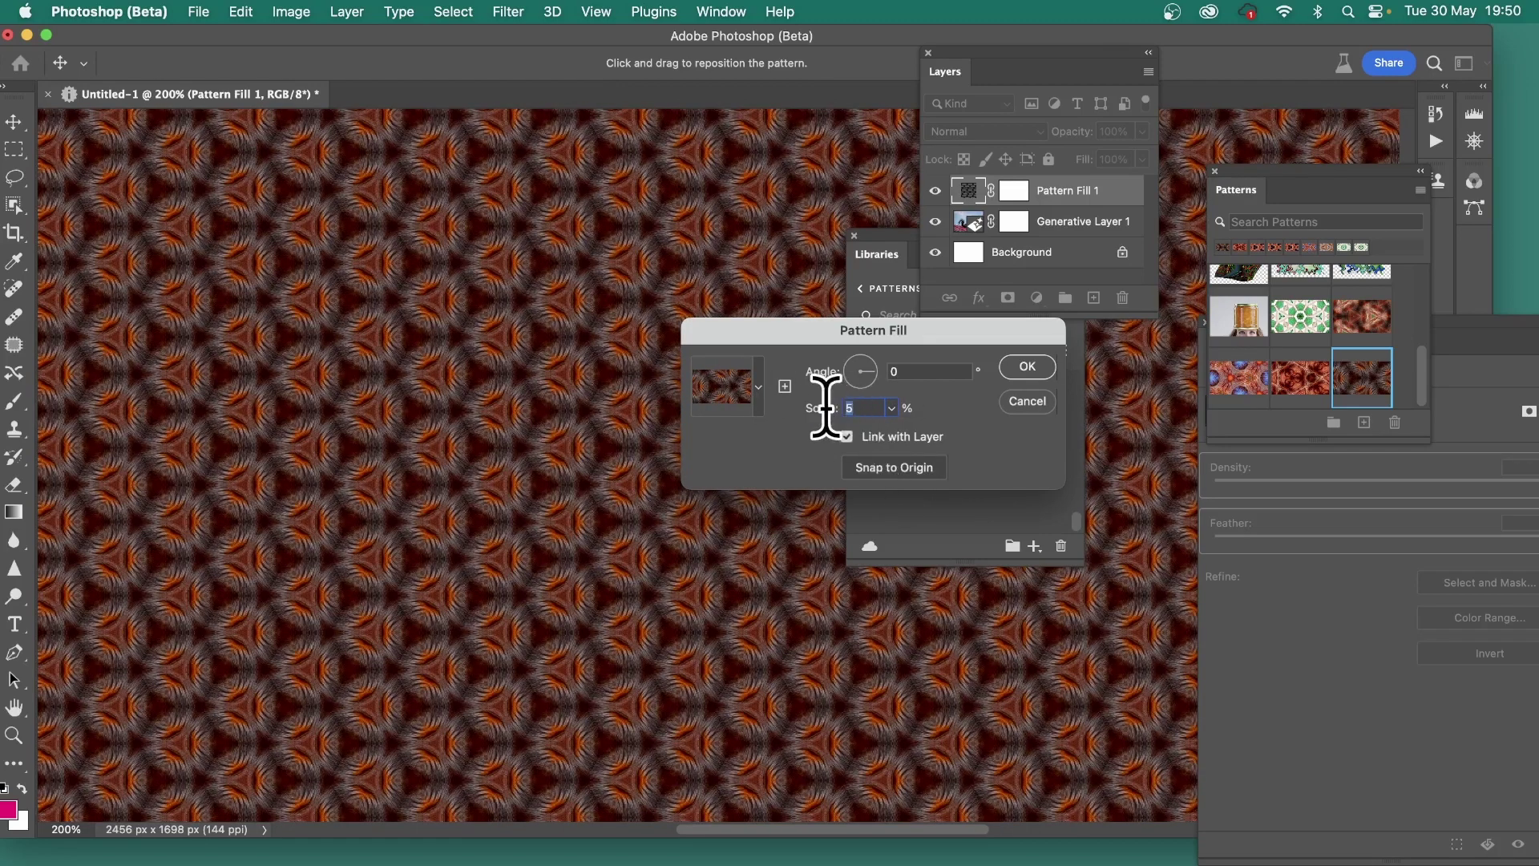
pyautogui.write('10')
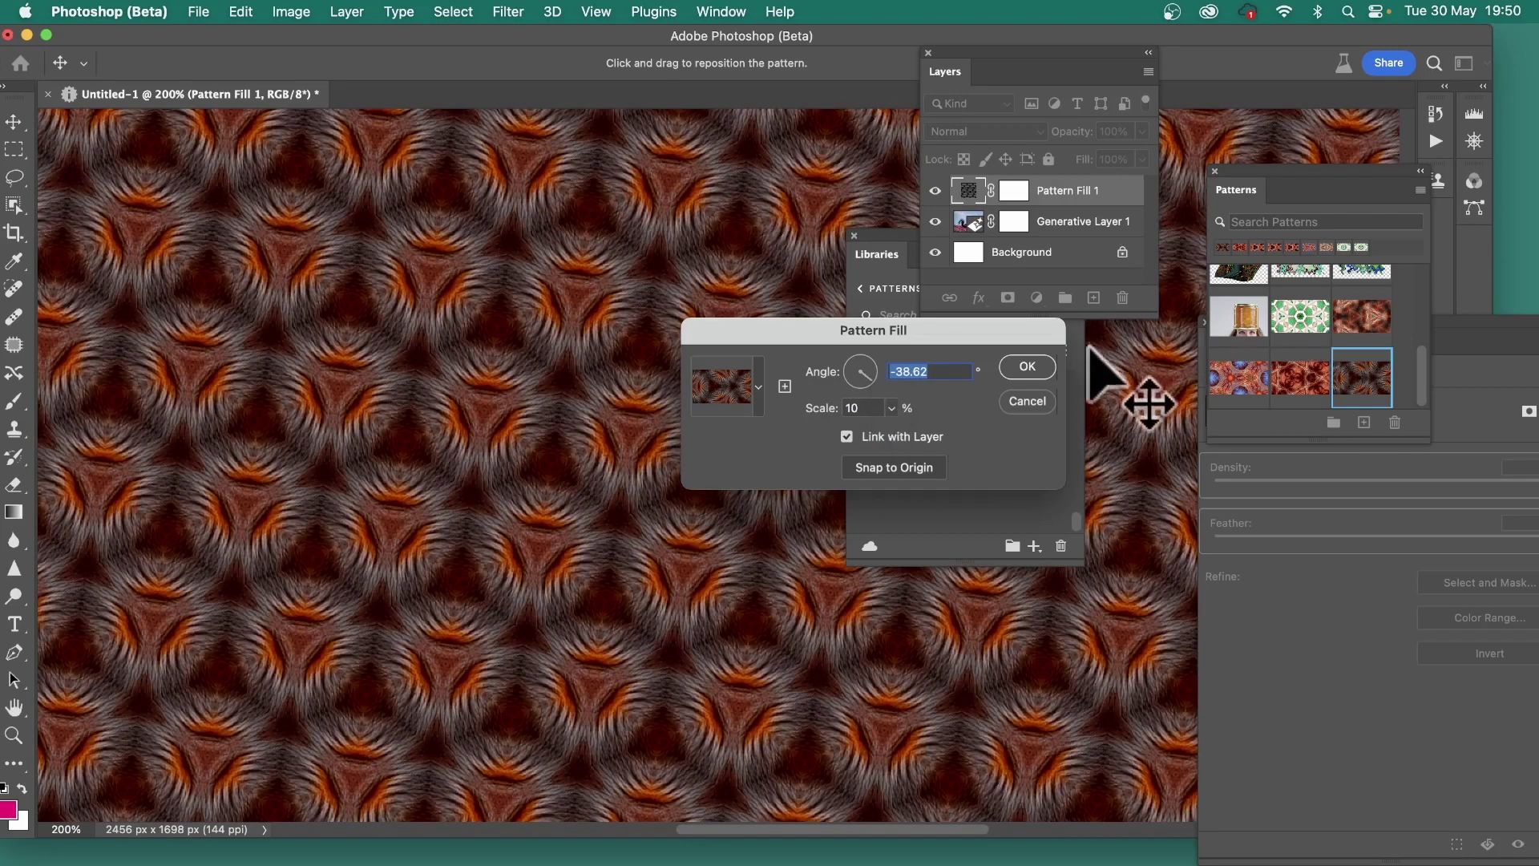
pyautogui.click(1028, 369)
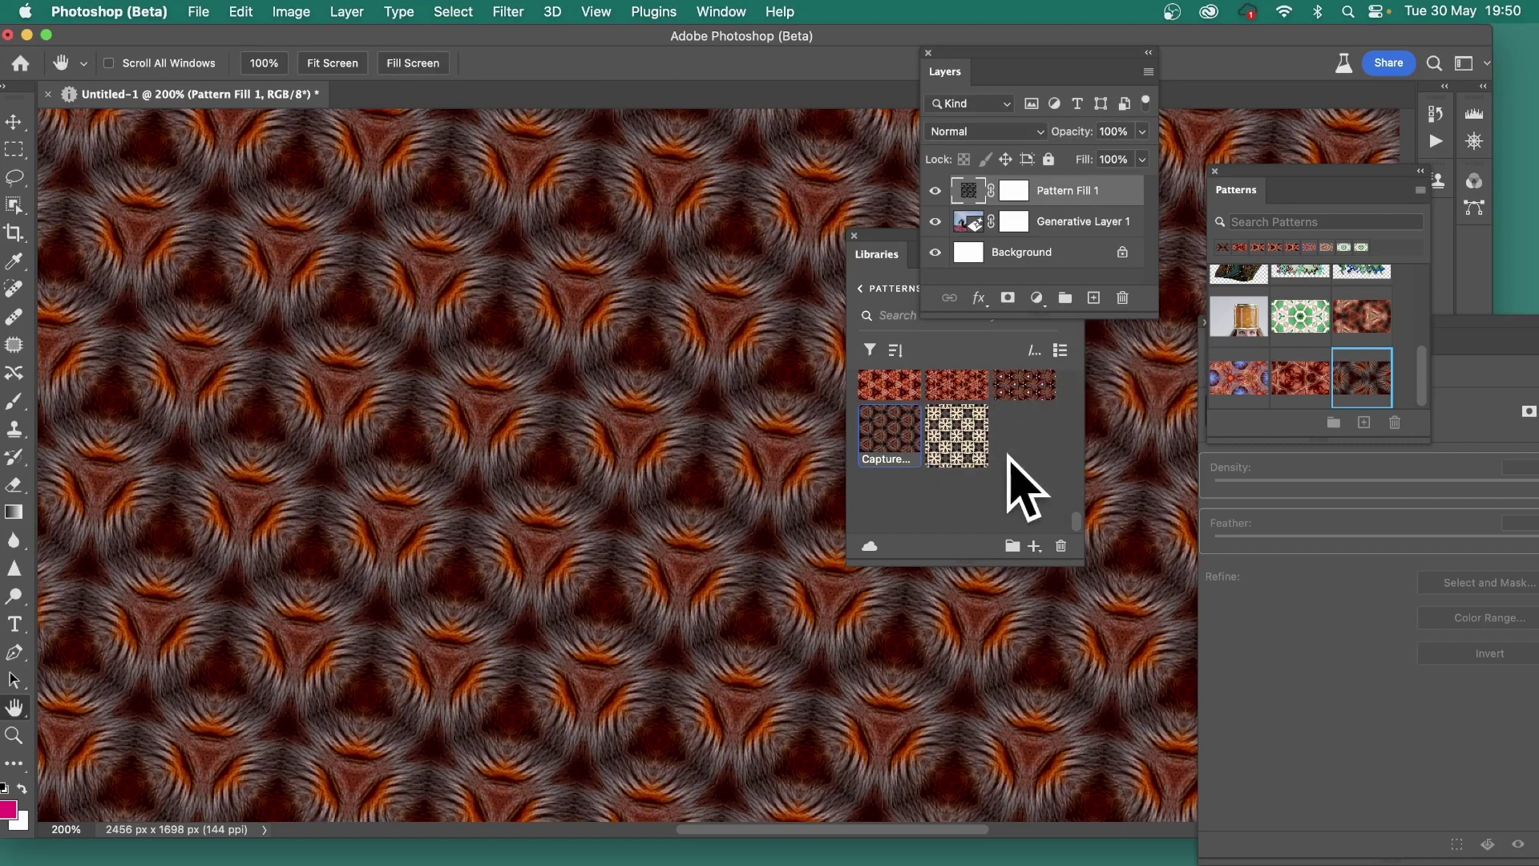
pyautogui.click(1080, 521)
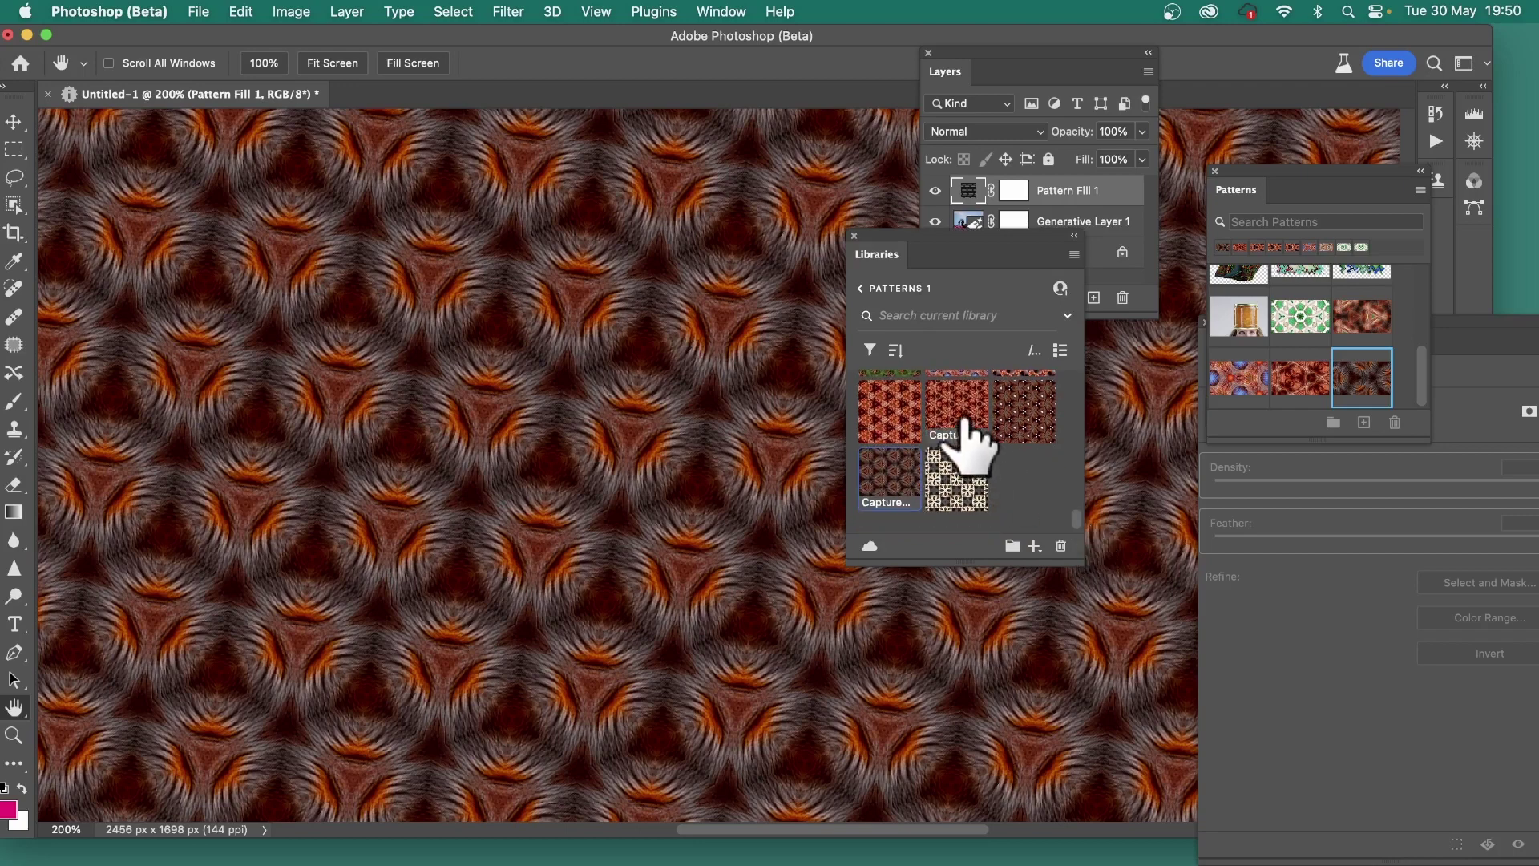
# Drag another saved kaleidoscope pattern from Libraries onto the canvas as Pattern Fill 2
pyautogui.moveTo(964, 416); pyautogui.dragTo(551, 411)
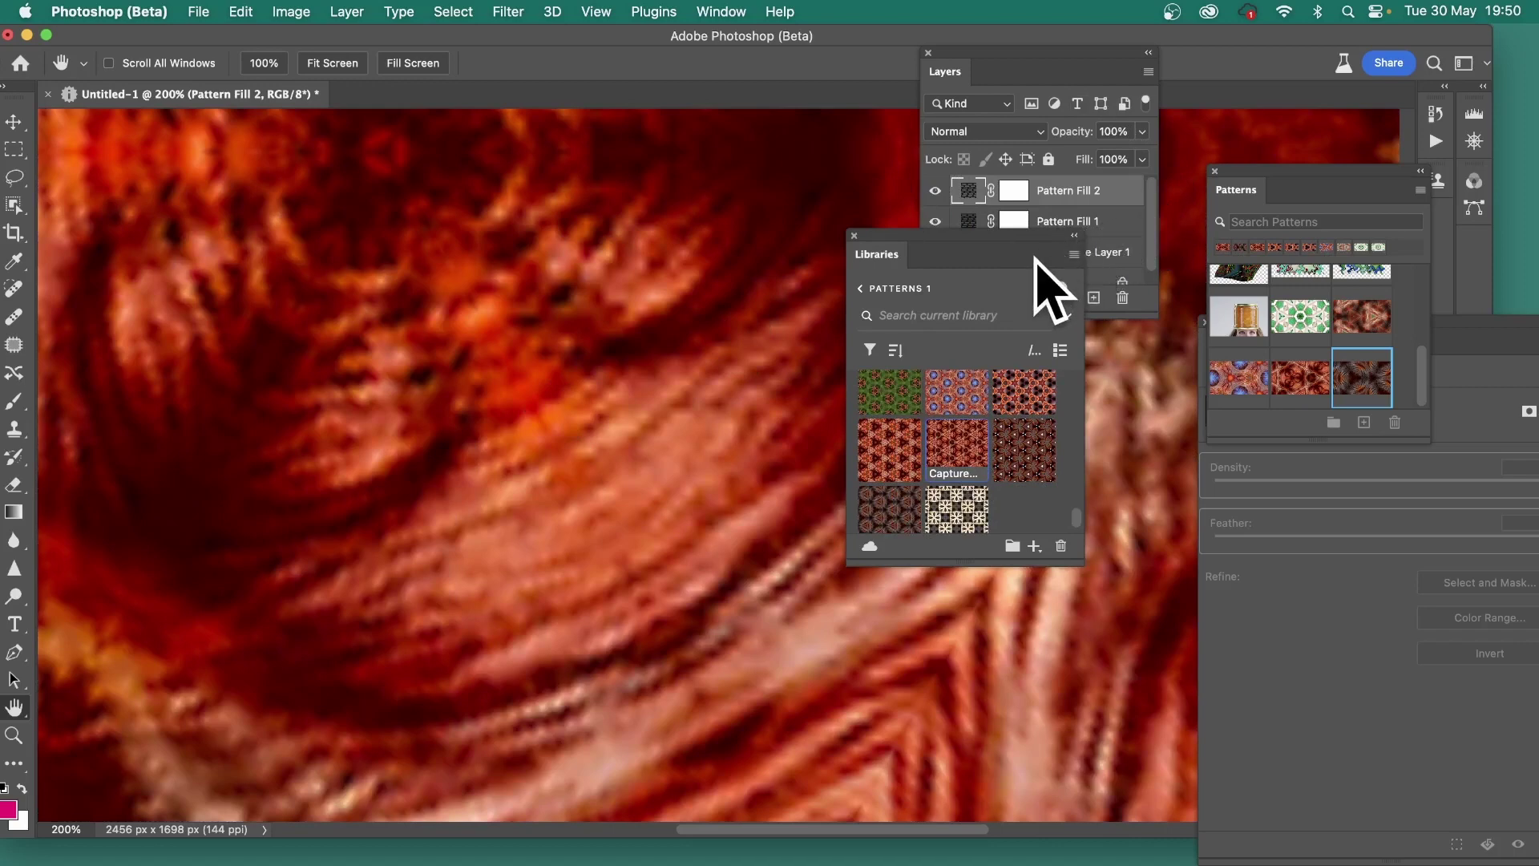
# Give Pattern Fill 2 a 10% scale and a -35.77° angle
pyautogui.doubleClick(969, 196)
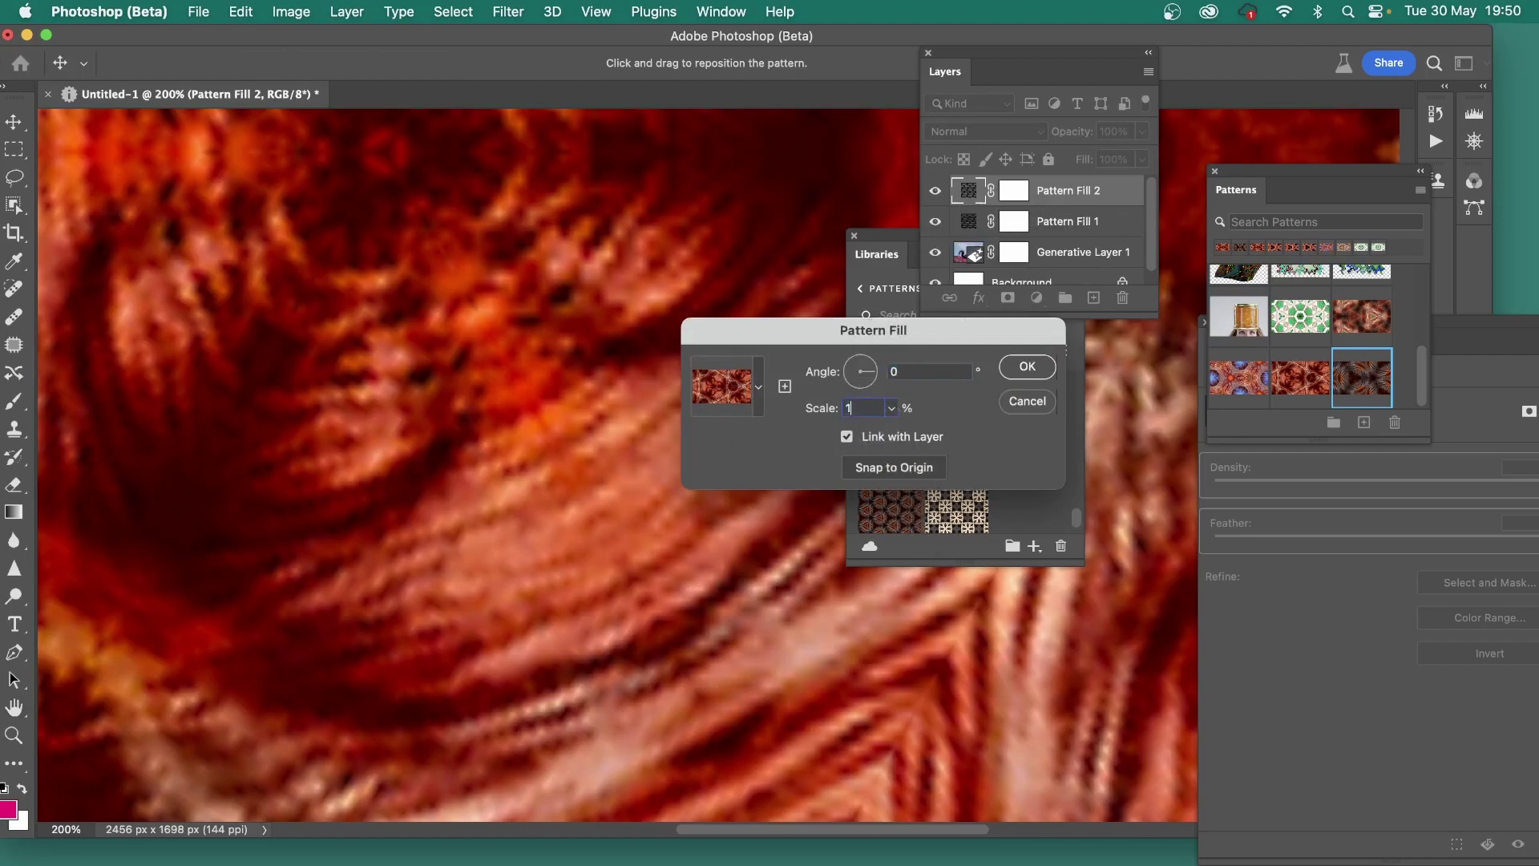
pyautogui.write('0')
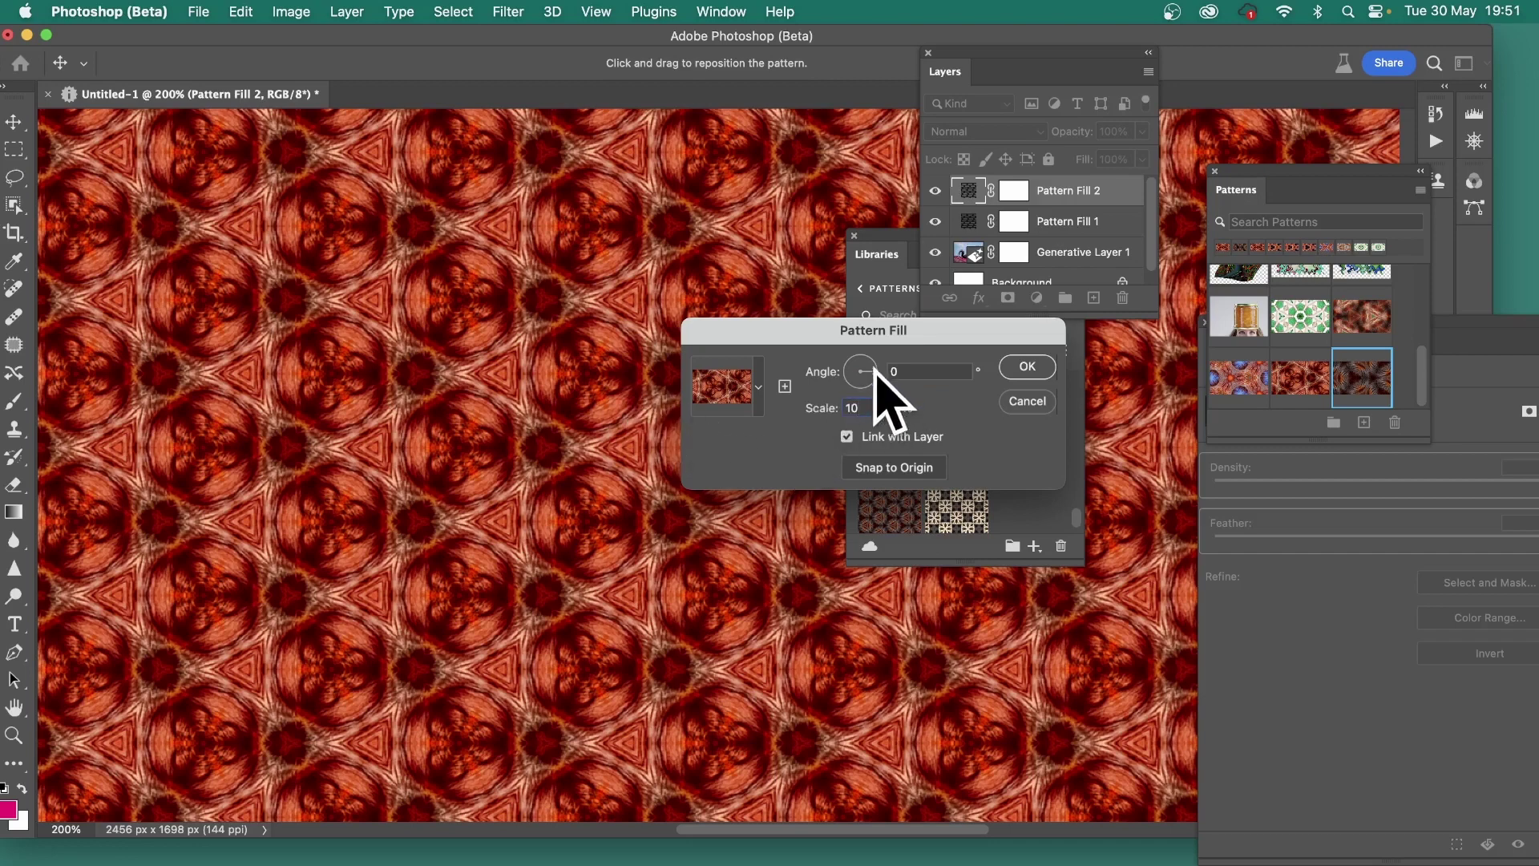
pyautogui.hotkey('shift', 'Tab')
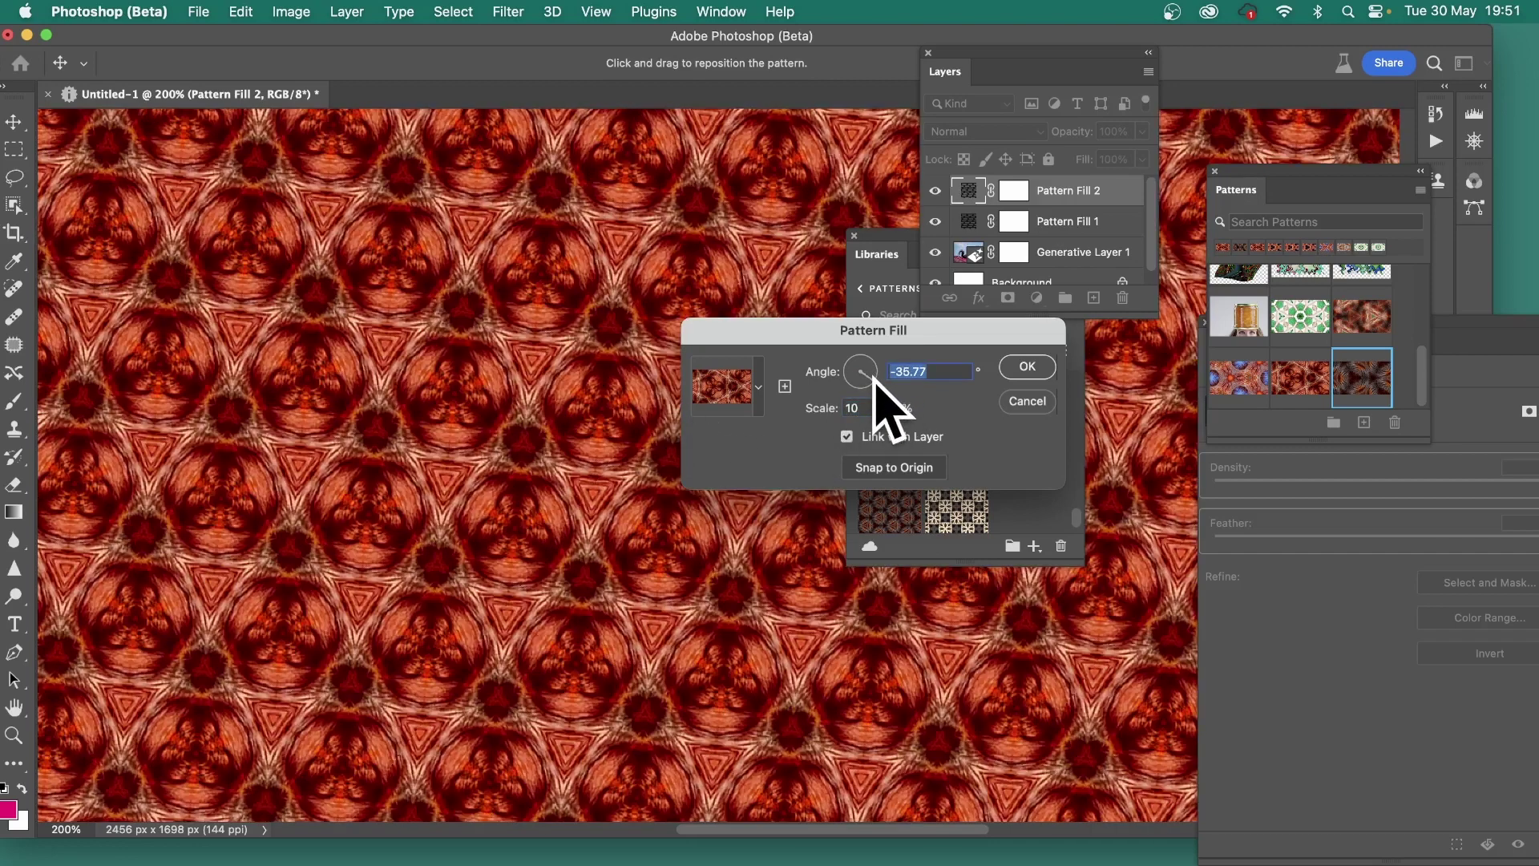
pyautogui.click(1027, 367)
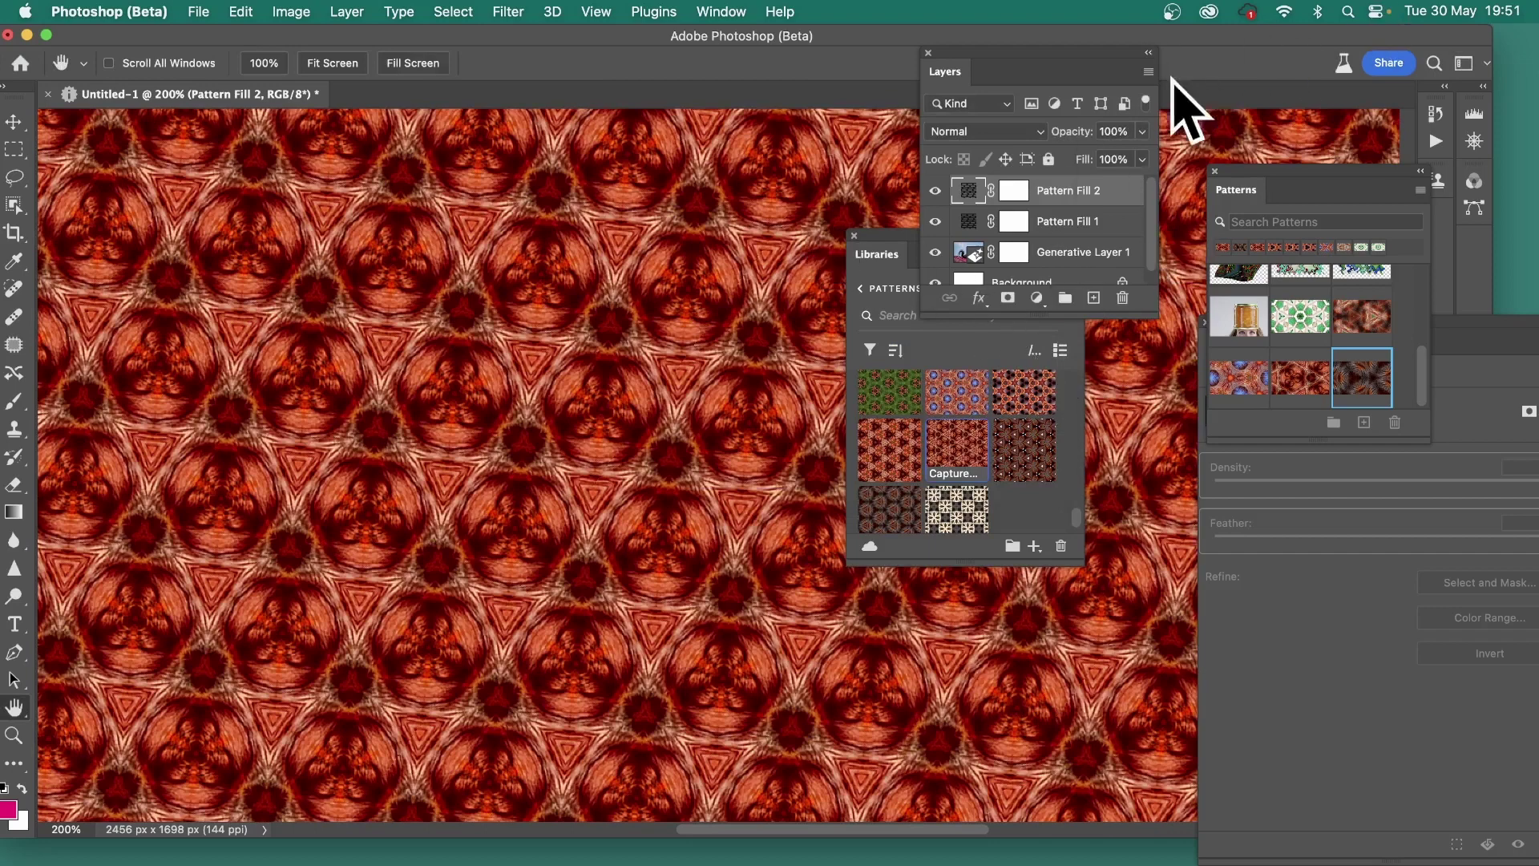
# Change Pattern Fill 2's blend mode to Lighten
pyautogui.click(998, 133)
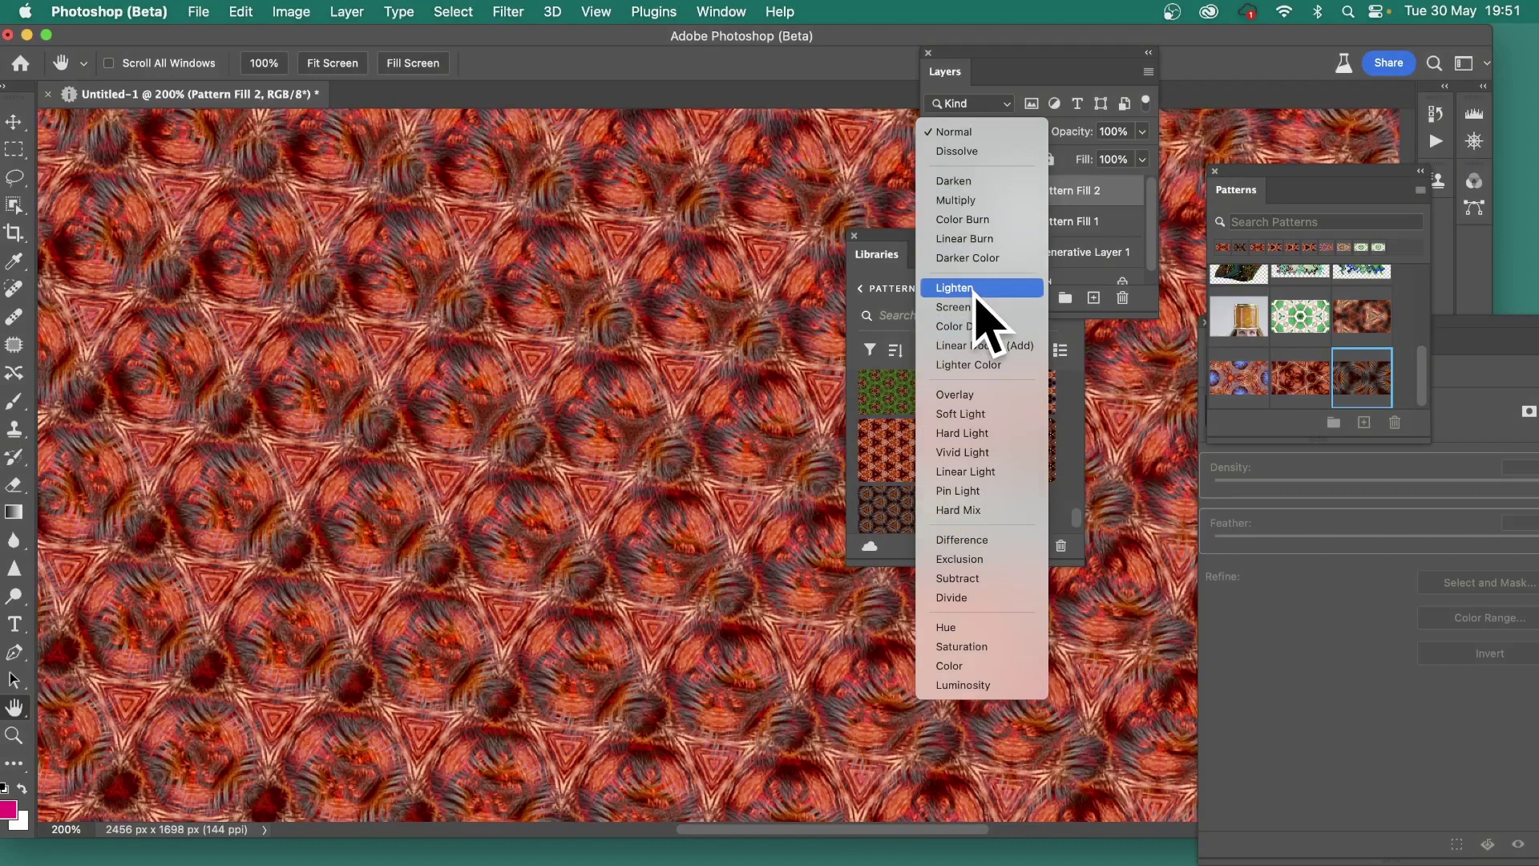
pyautogui.click(954, 288)
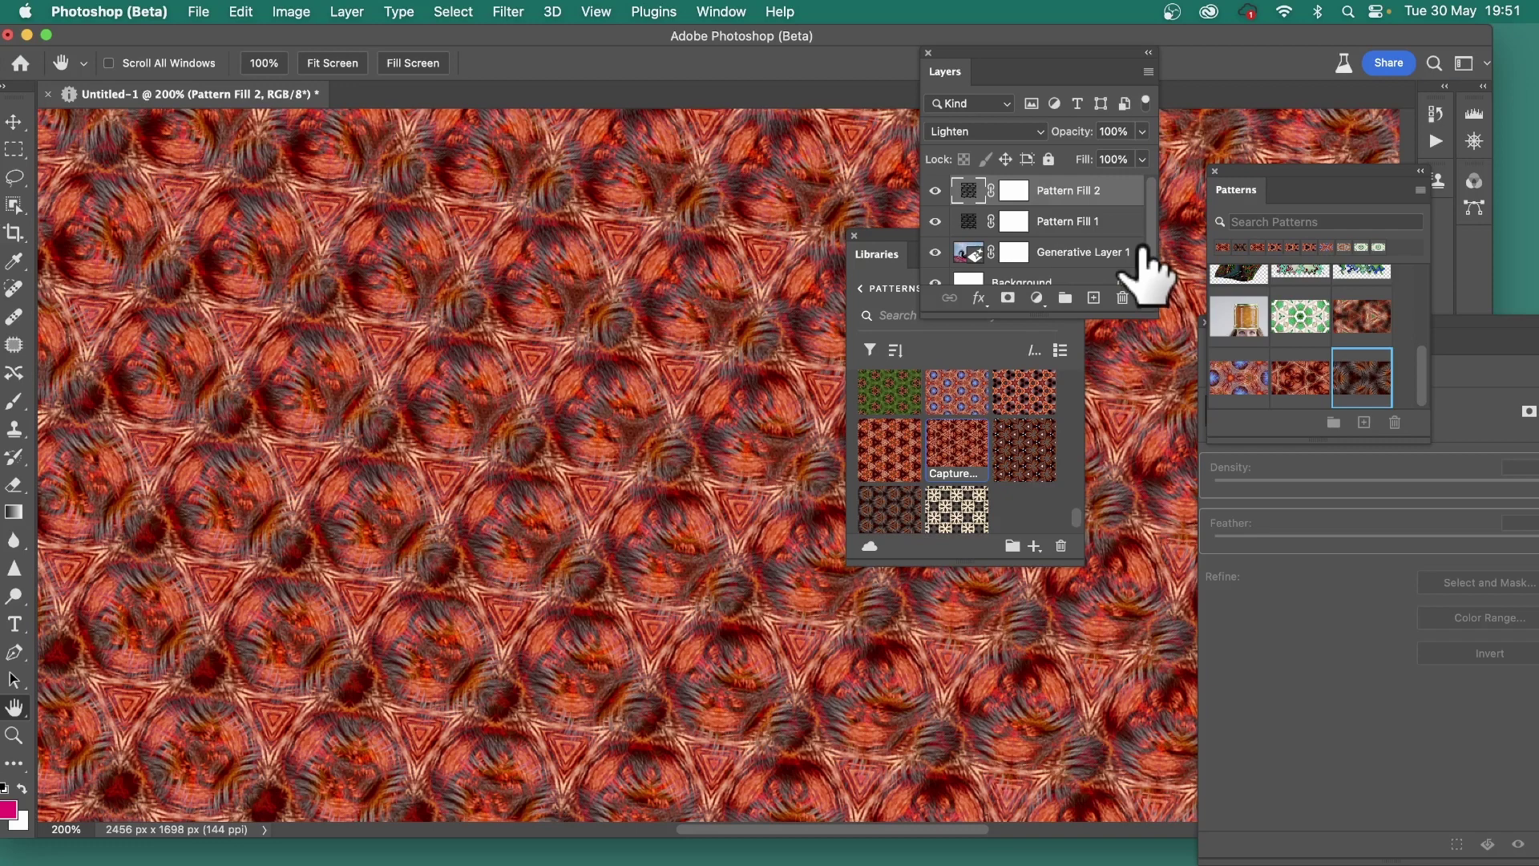
# Flatten the image into Background and apply Oil Paint (Stylization 9.2, Cleanliness 9.7, Scale 3.8)
pyautogui.click(346, 11)
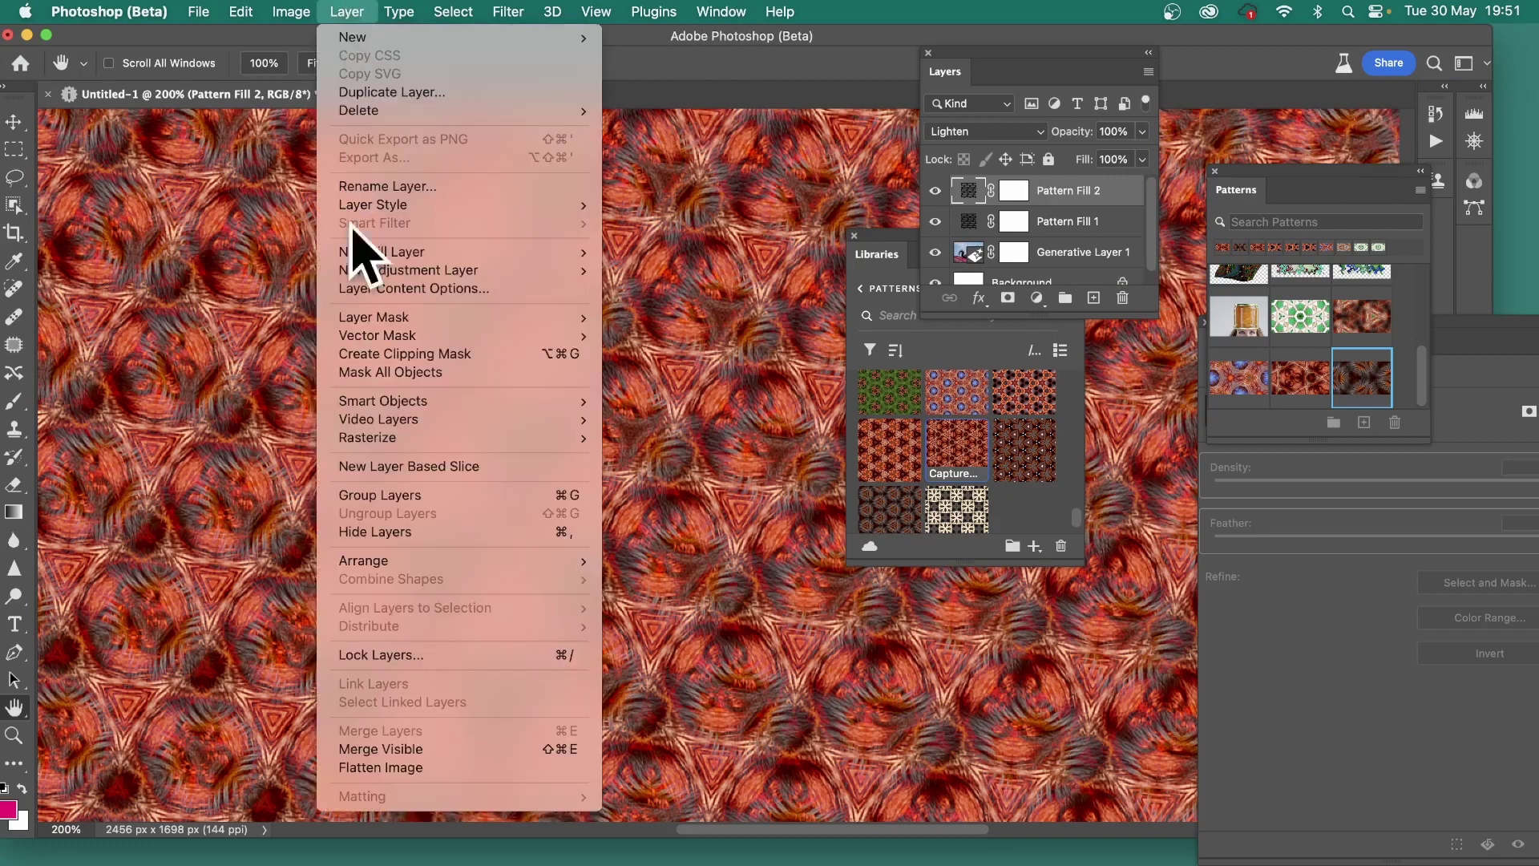
pyautogui.click(410, 767)
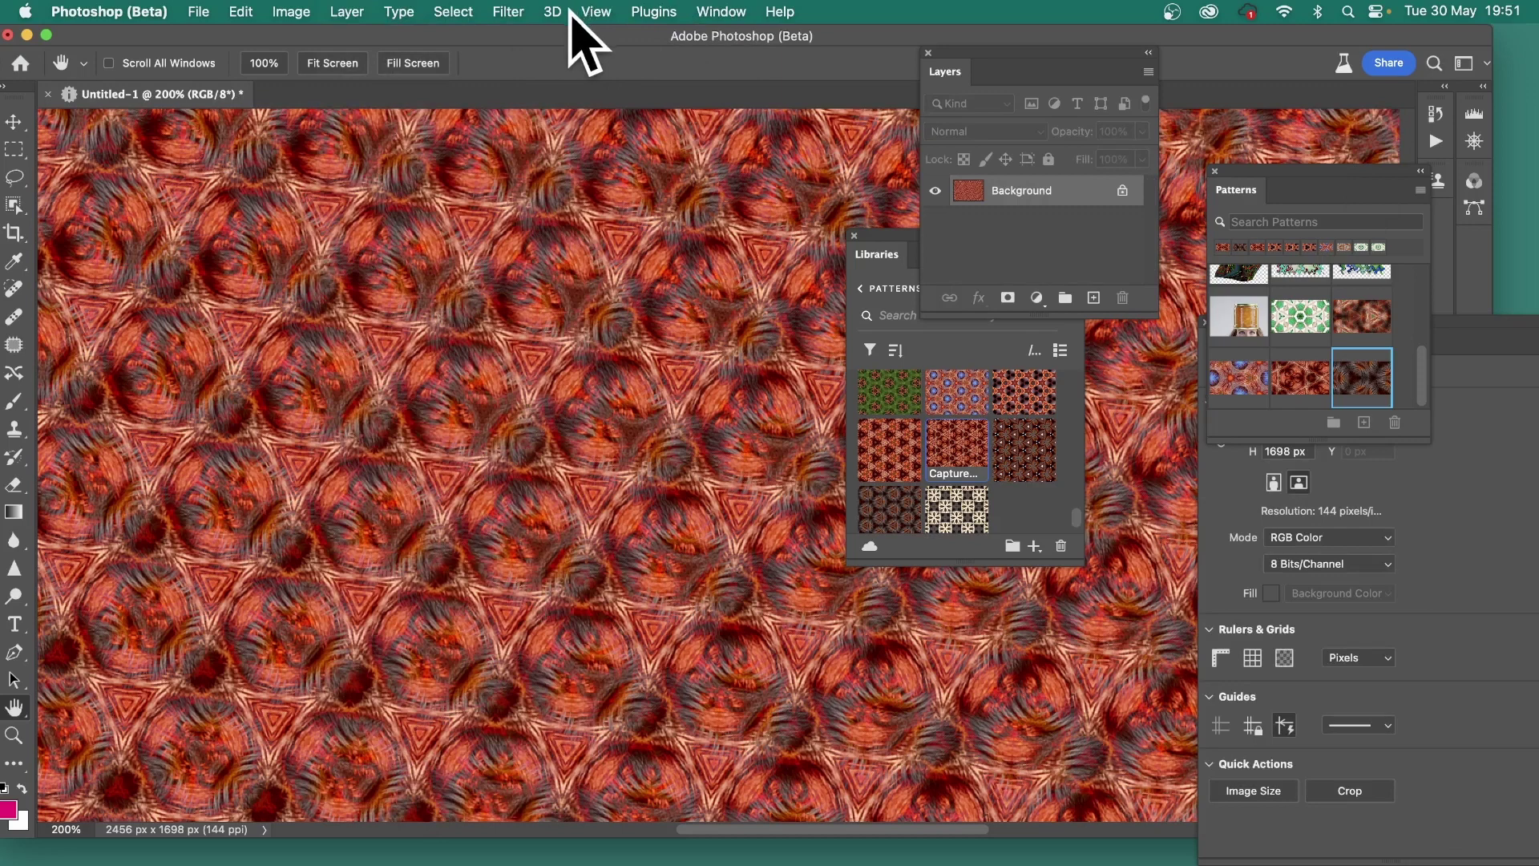
pyautogui.click(510, 11)
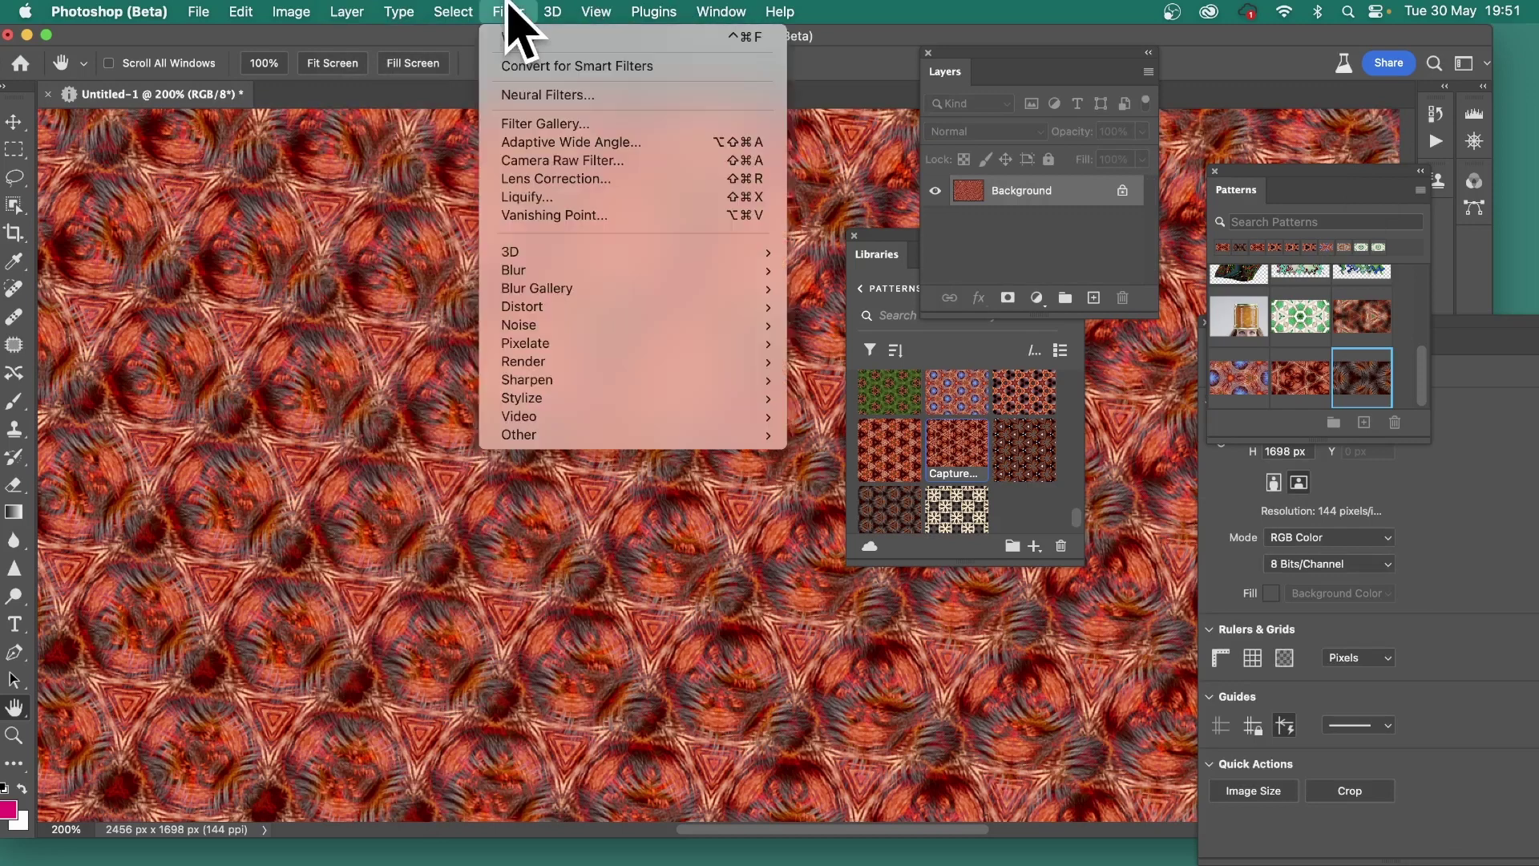
pyautogui.moveTo(545, 400)
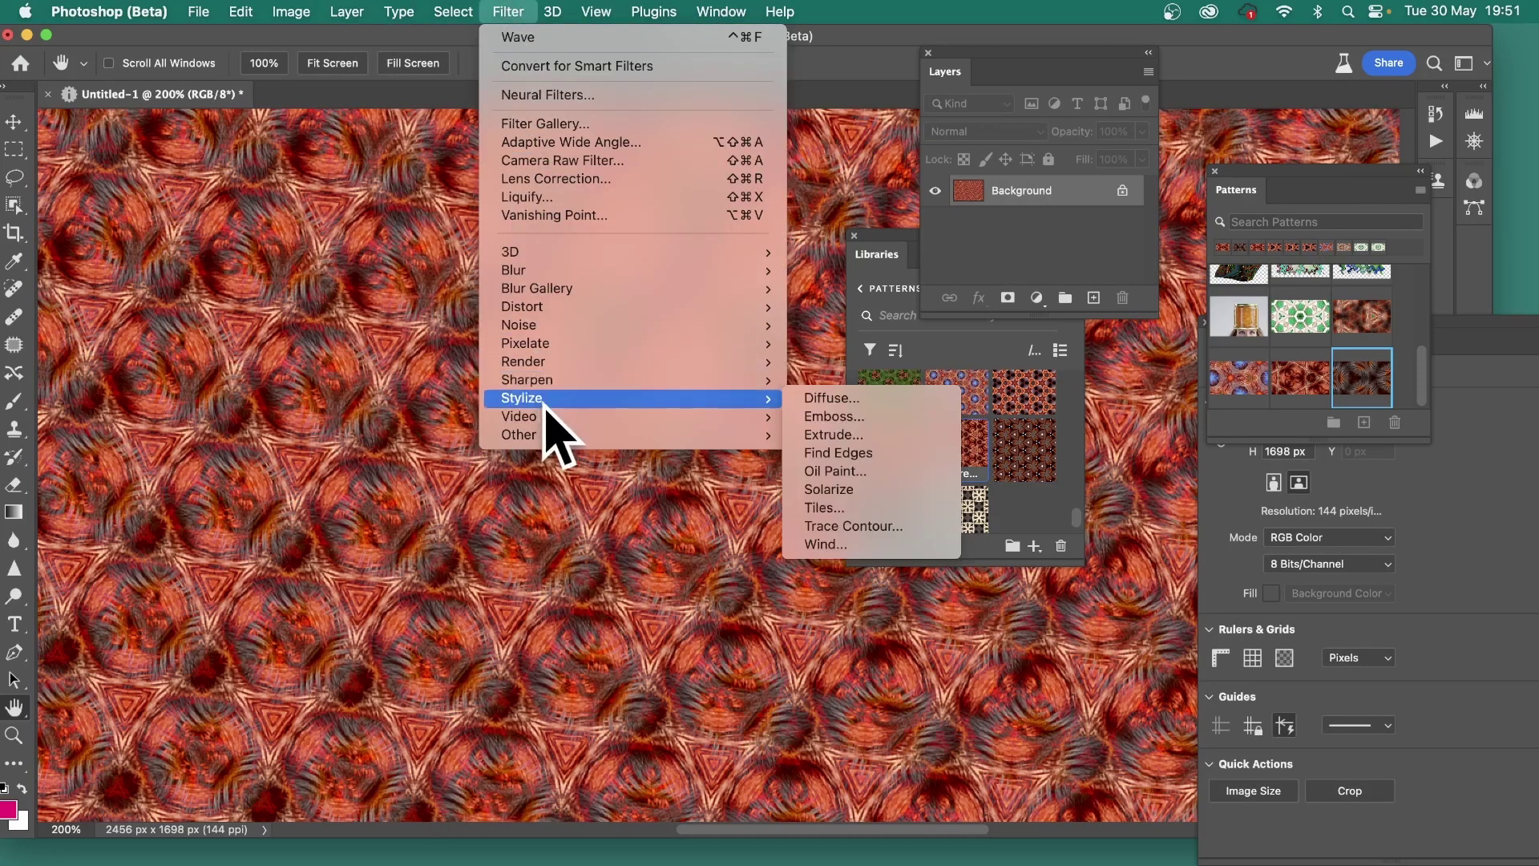
pyautogui.click(875, 473)
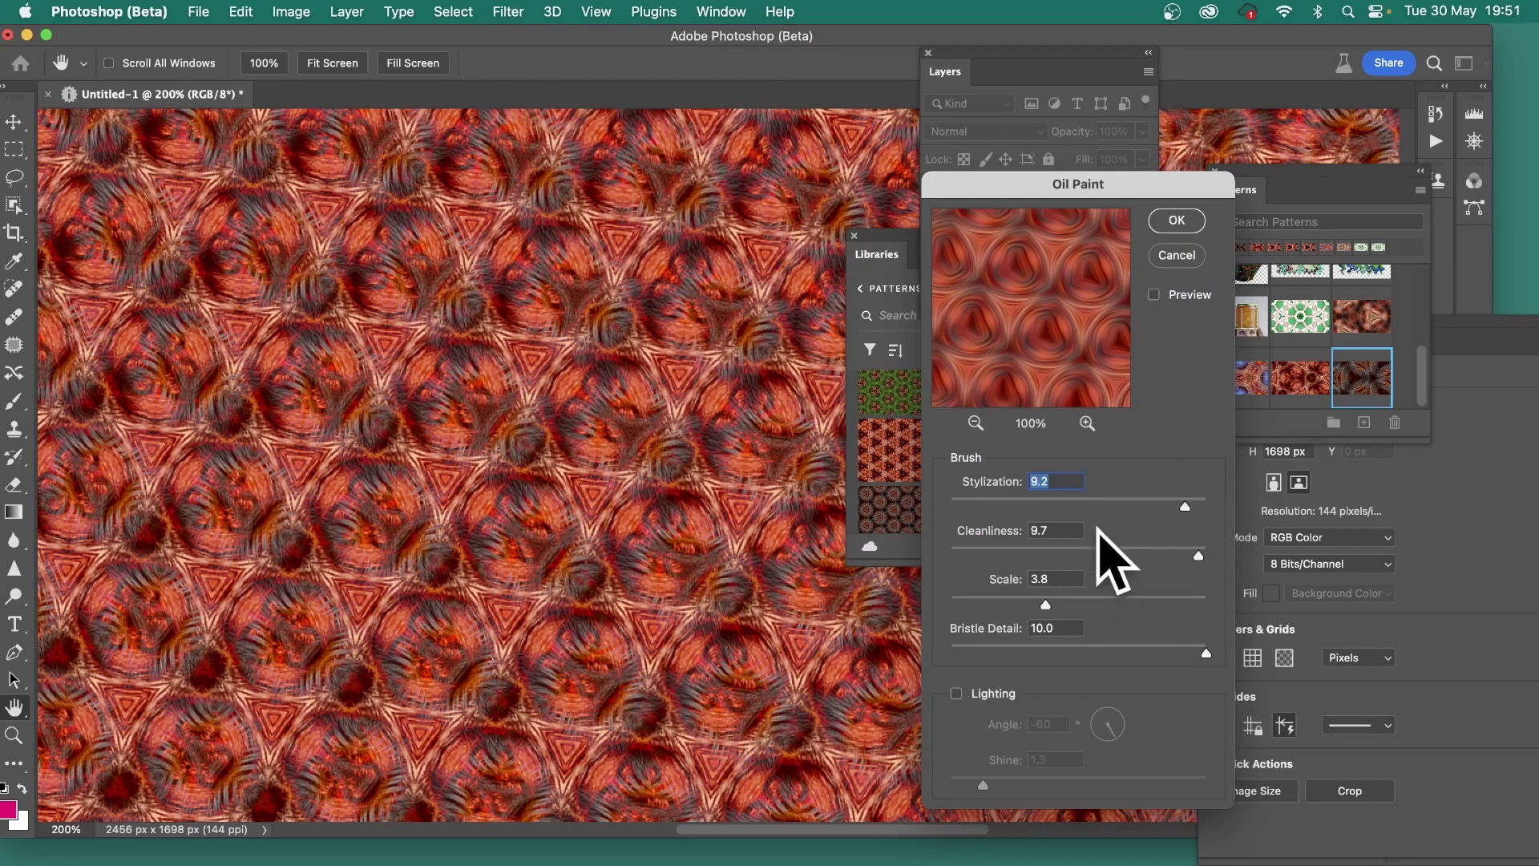
pyautogui.click(1180, 220)
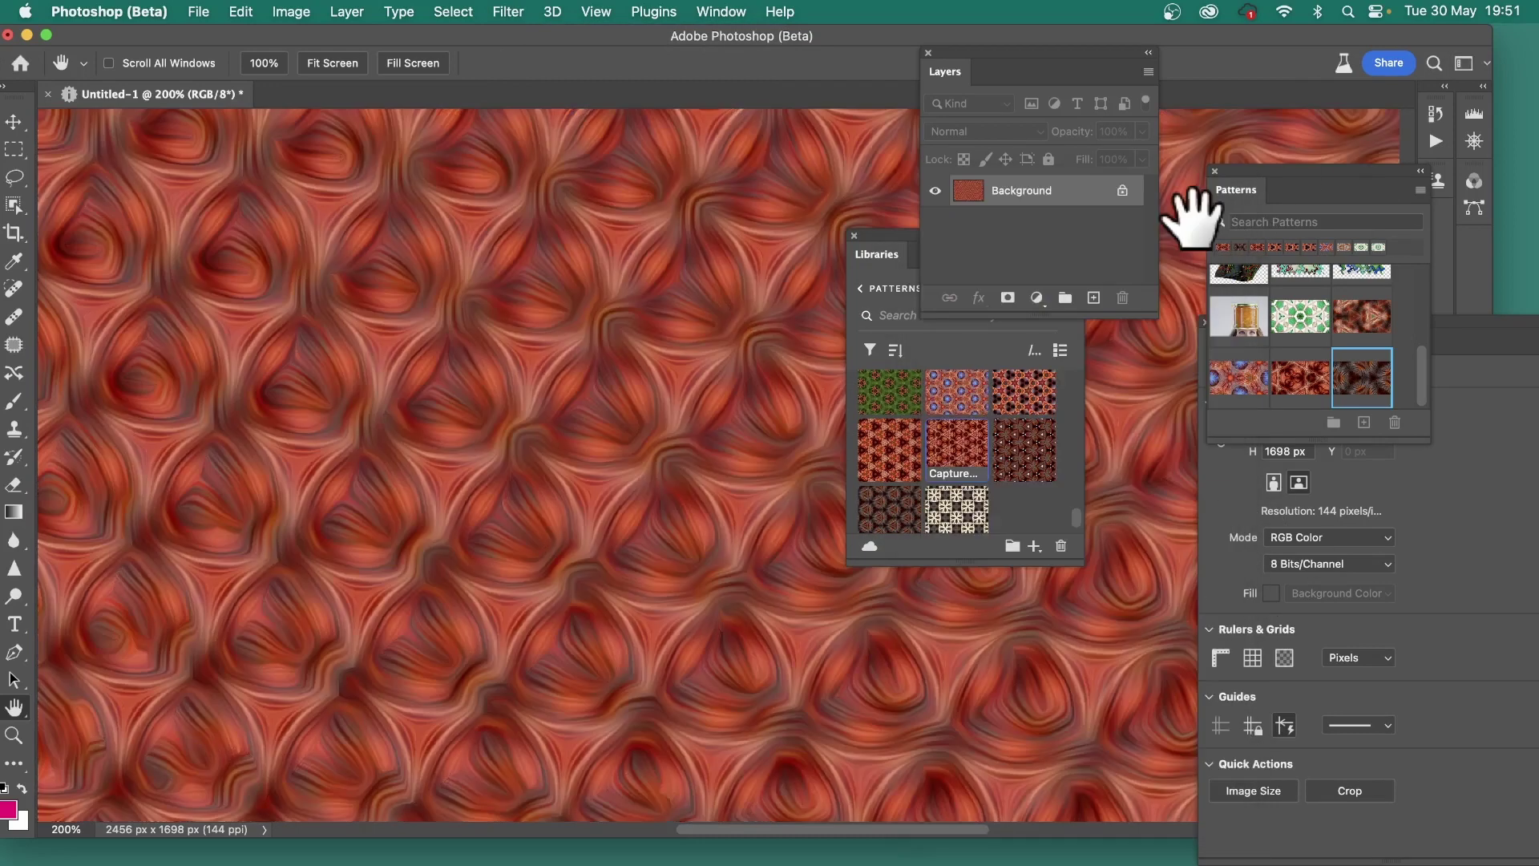
# Apply a randomized Sine Wave (wavelength 28–175, amplitude 5–110), then reapply the Wave filter once more
pyautogui.click(506, 11)
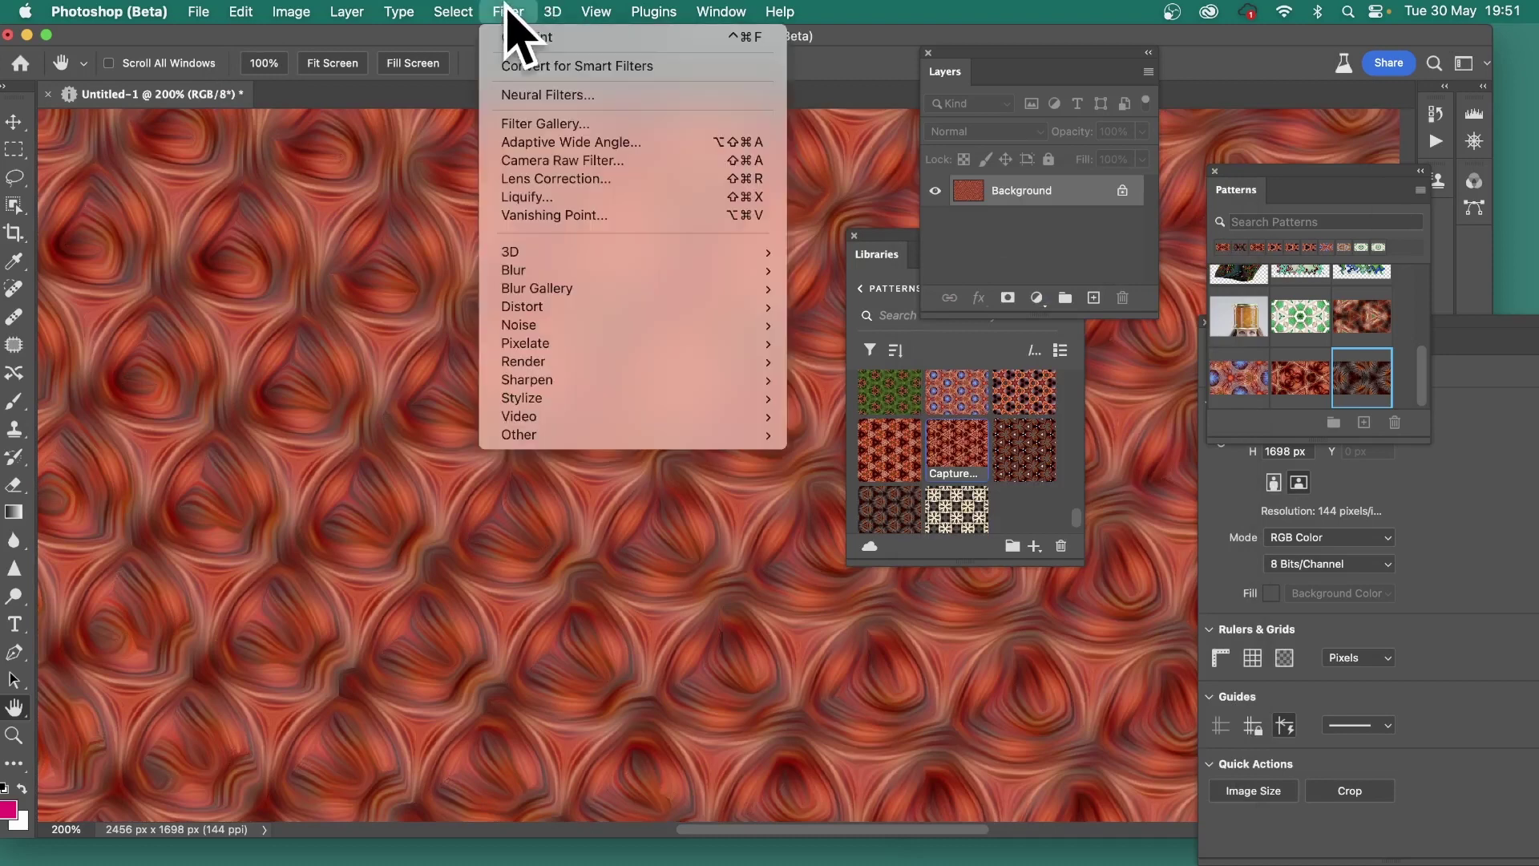
pyautogui.moveTo(545, 306)
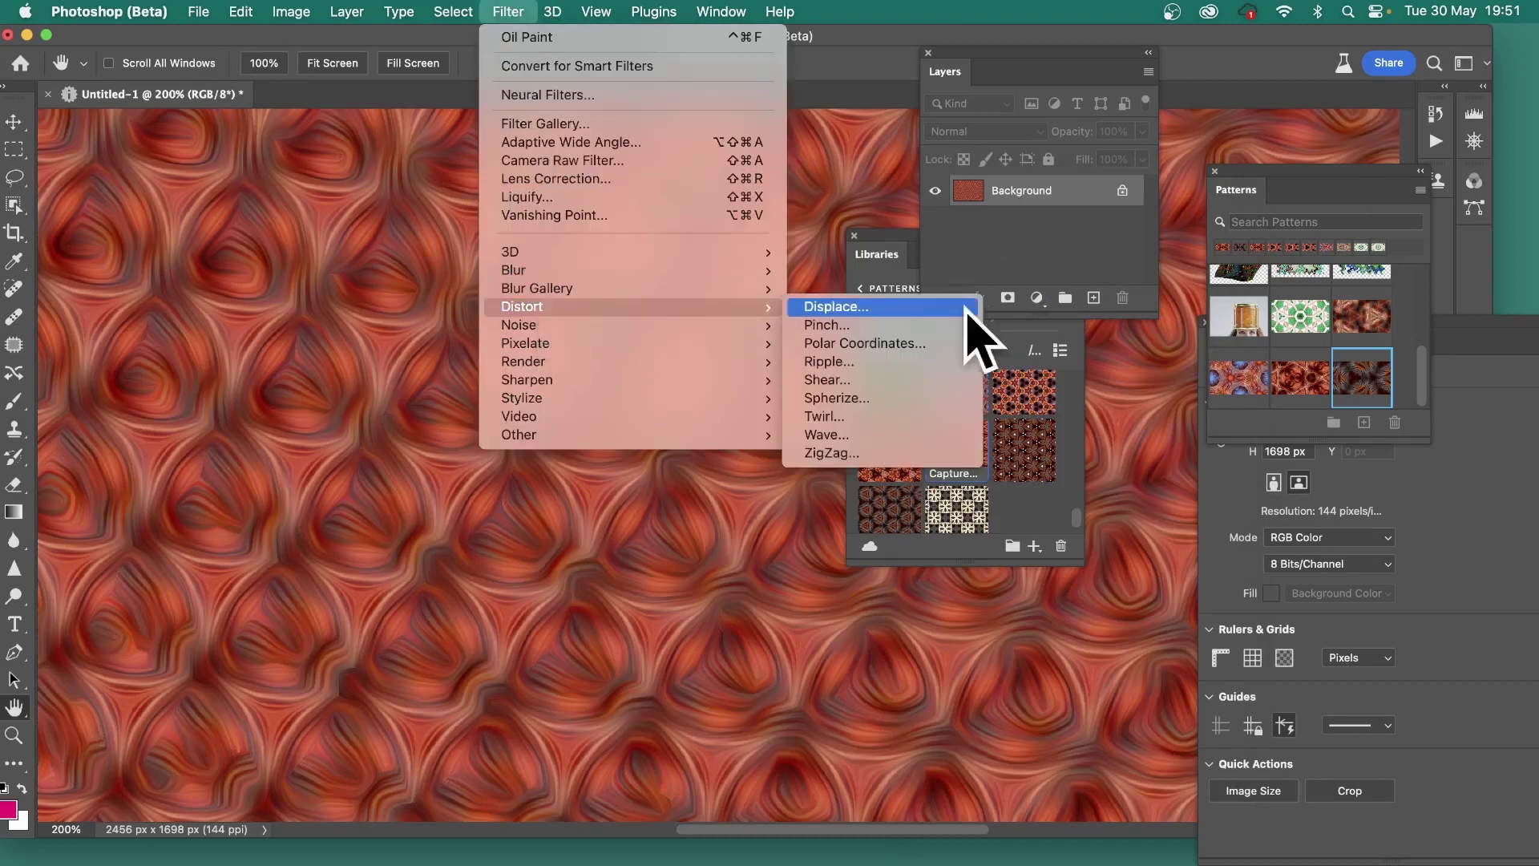
pyautogui.click(833, 435)
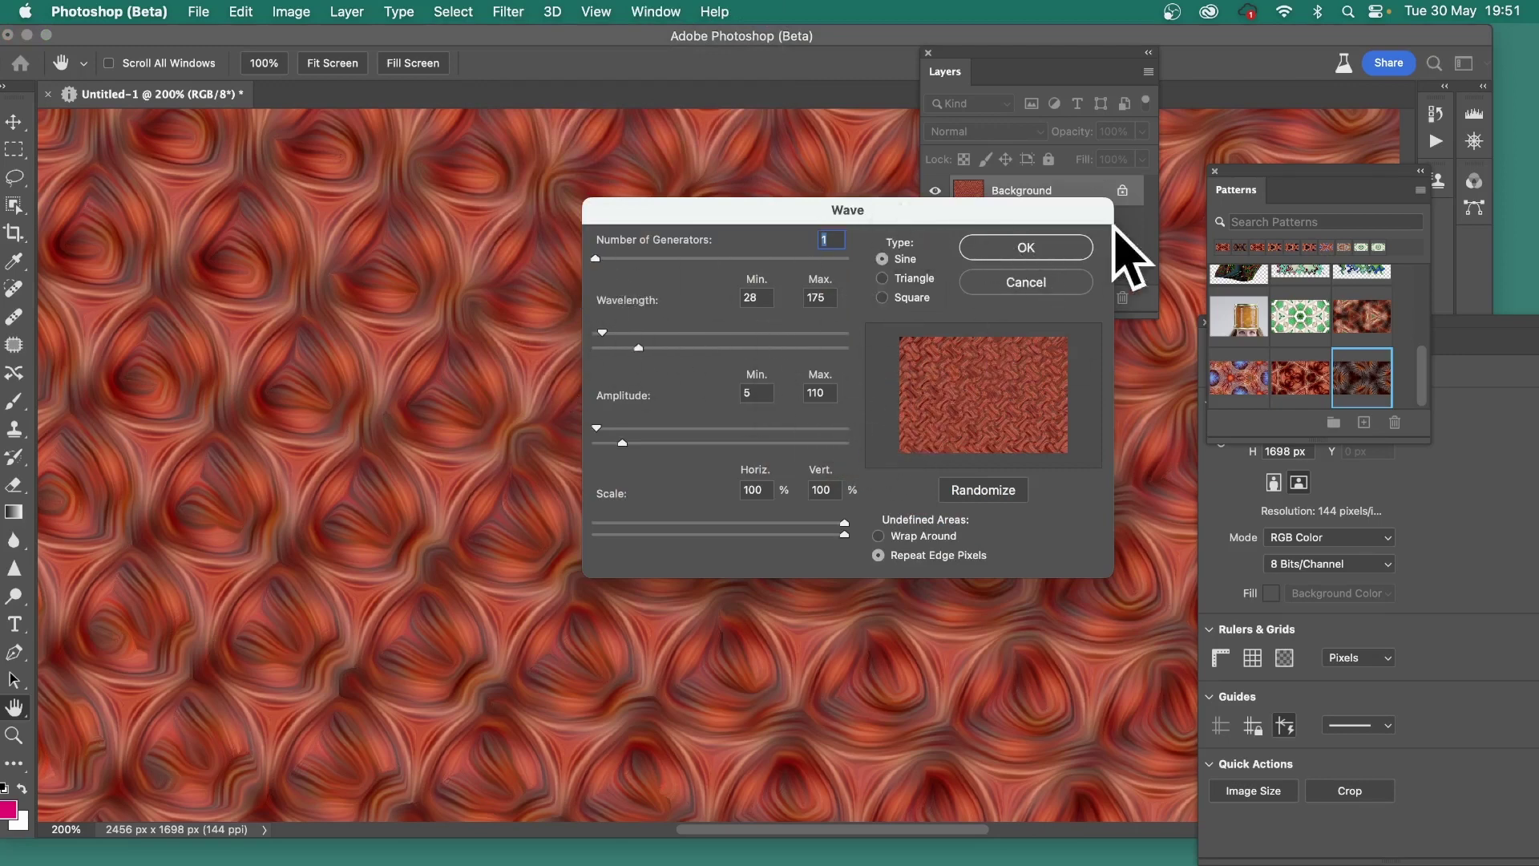
pyautogui.click(1008, 489)
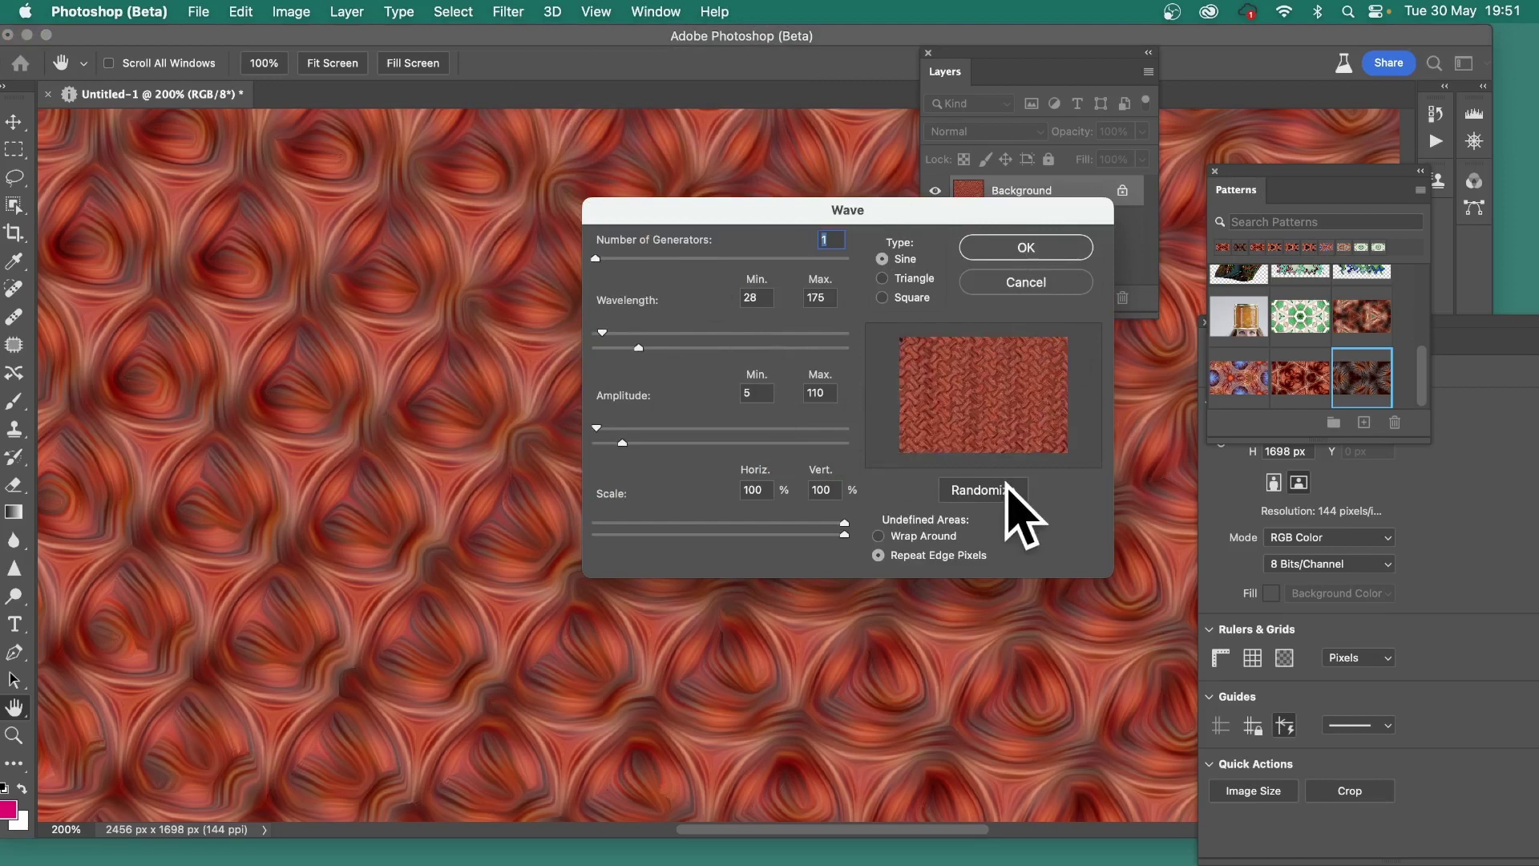
pyautogui.click(1008, 488)
pyautogui.click(1008, 489)
pyautogui.click(1008, 491)
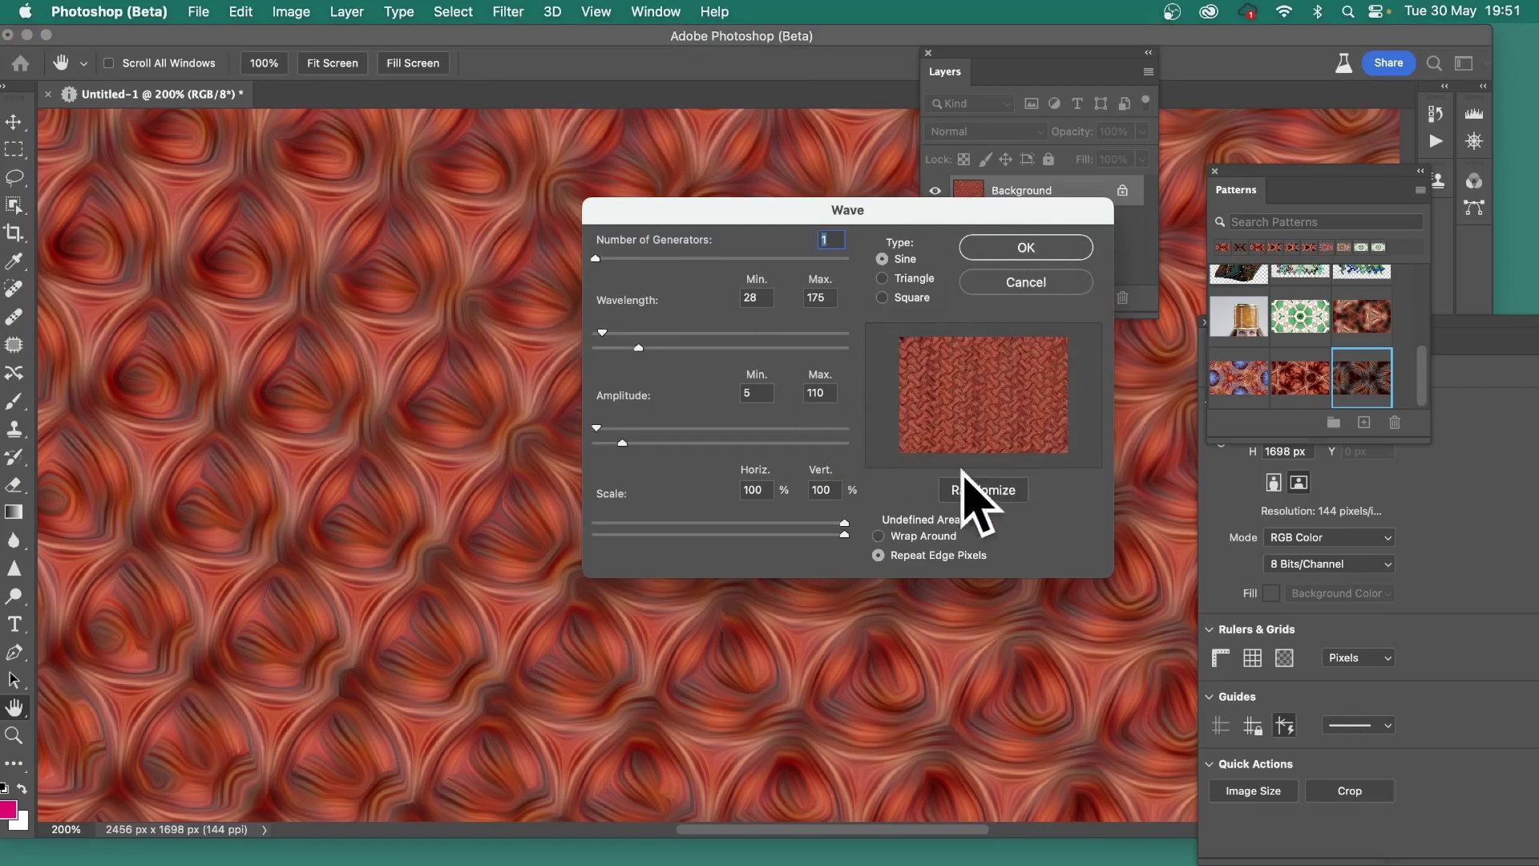
pyautogui.click(973, 491)
pyautogui.click(975, 491)
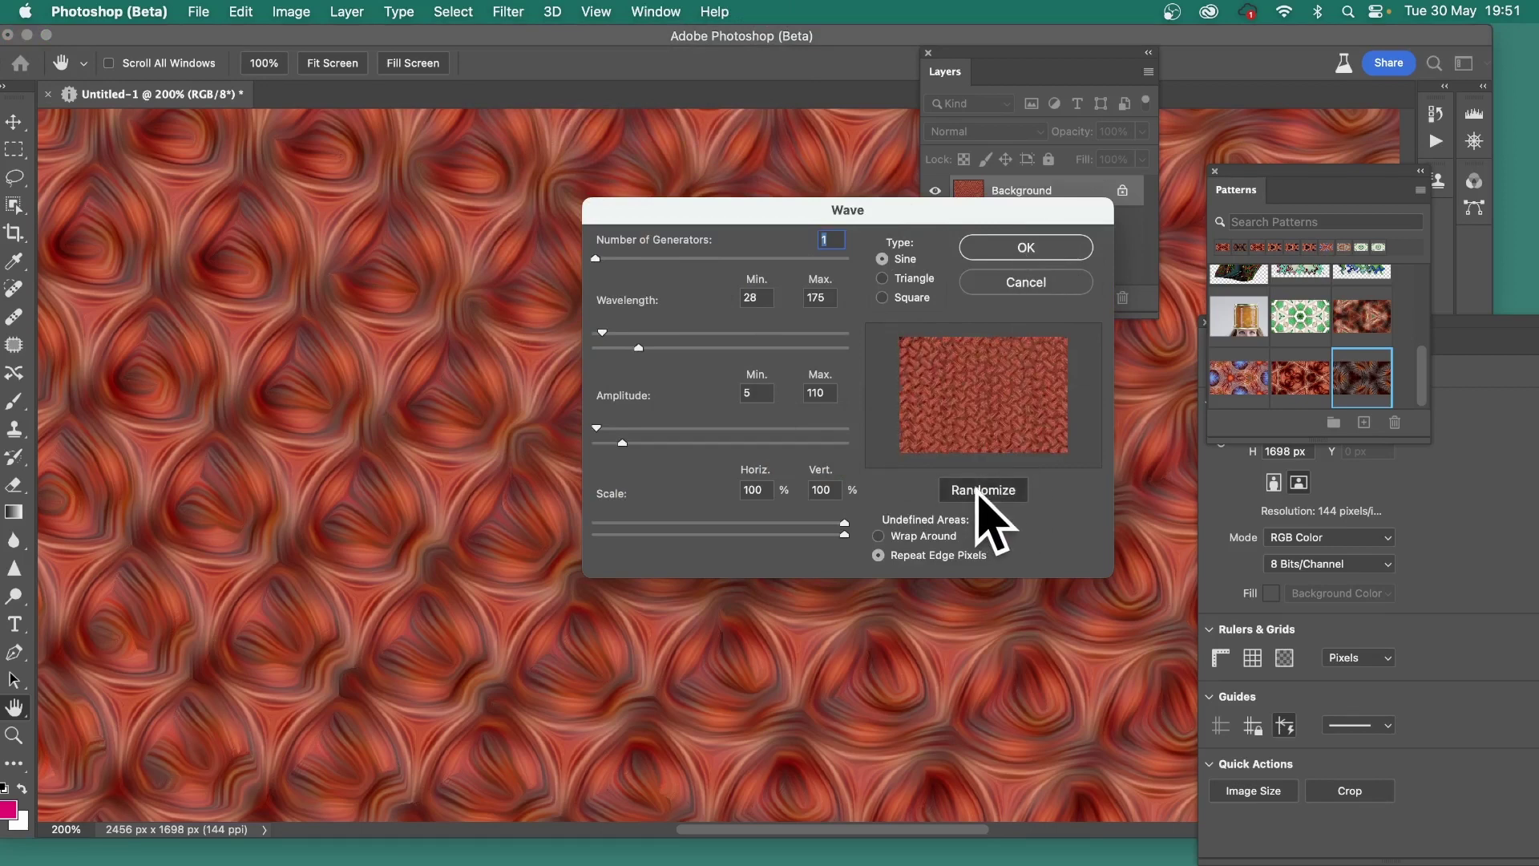
pyautogui.click(976, 491)
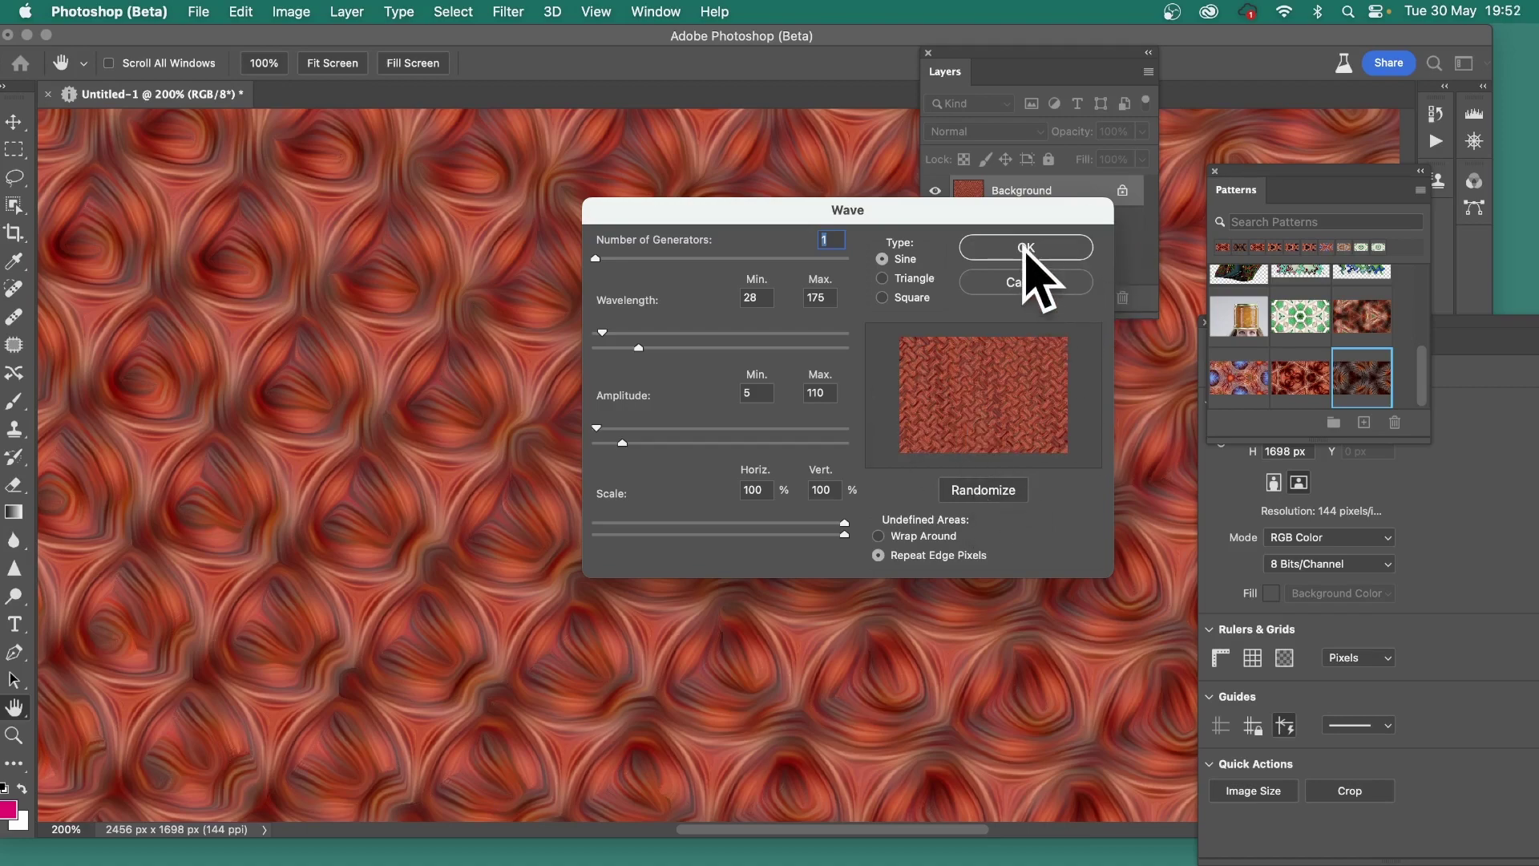
pyautogui.click(1024, 247)
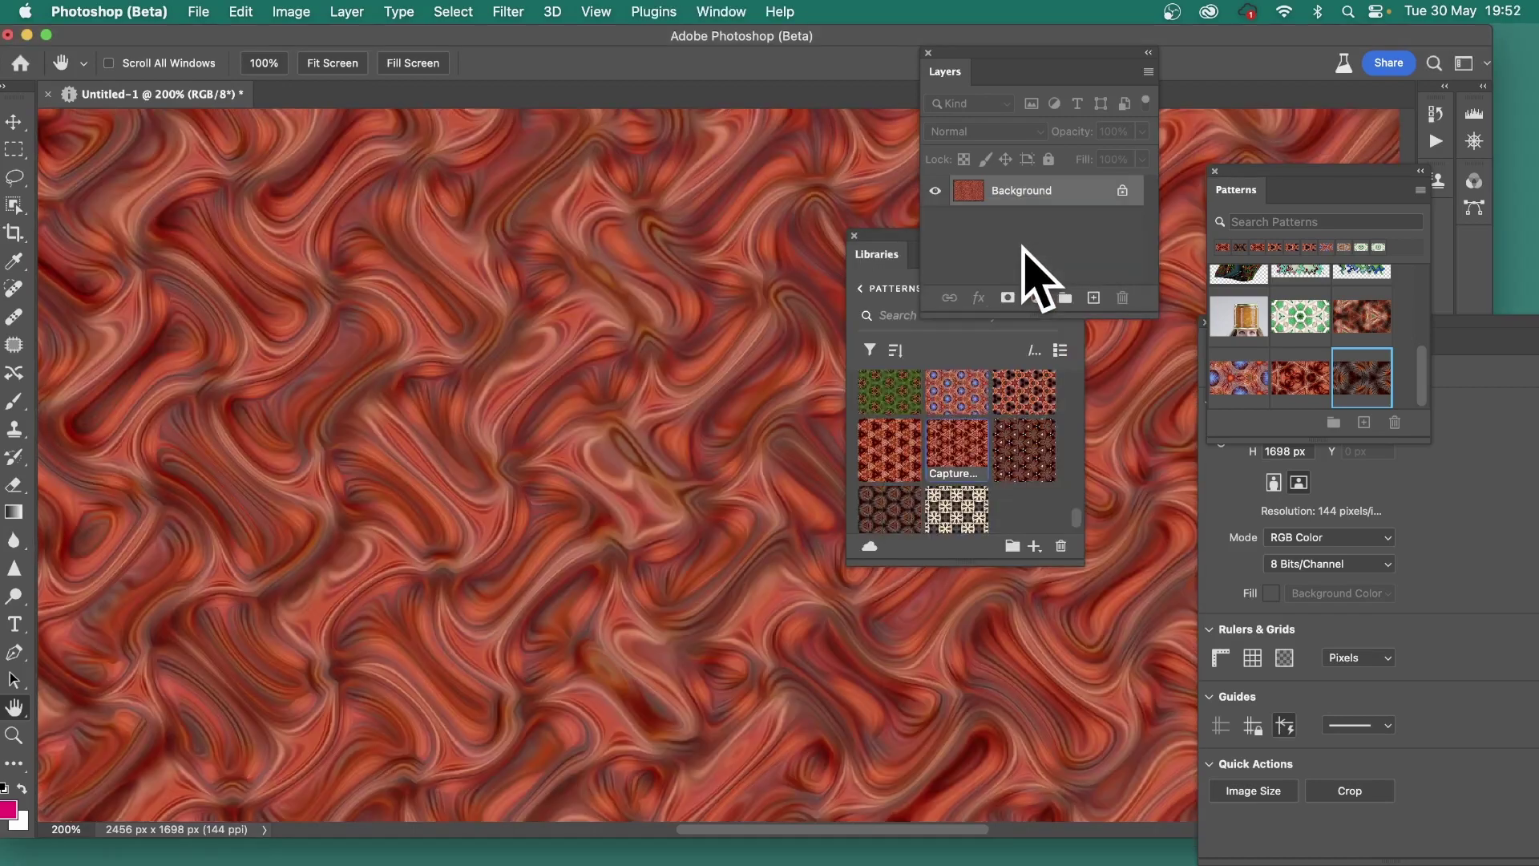
pyautogui.click(508, 13)
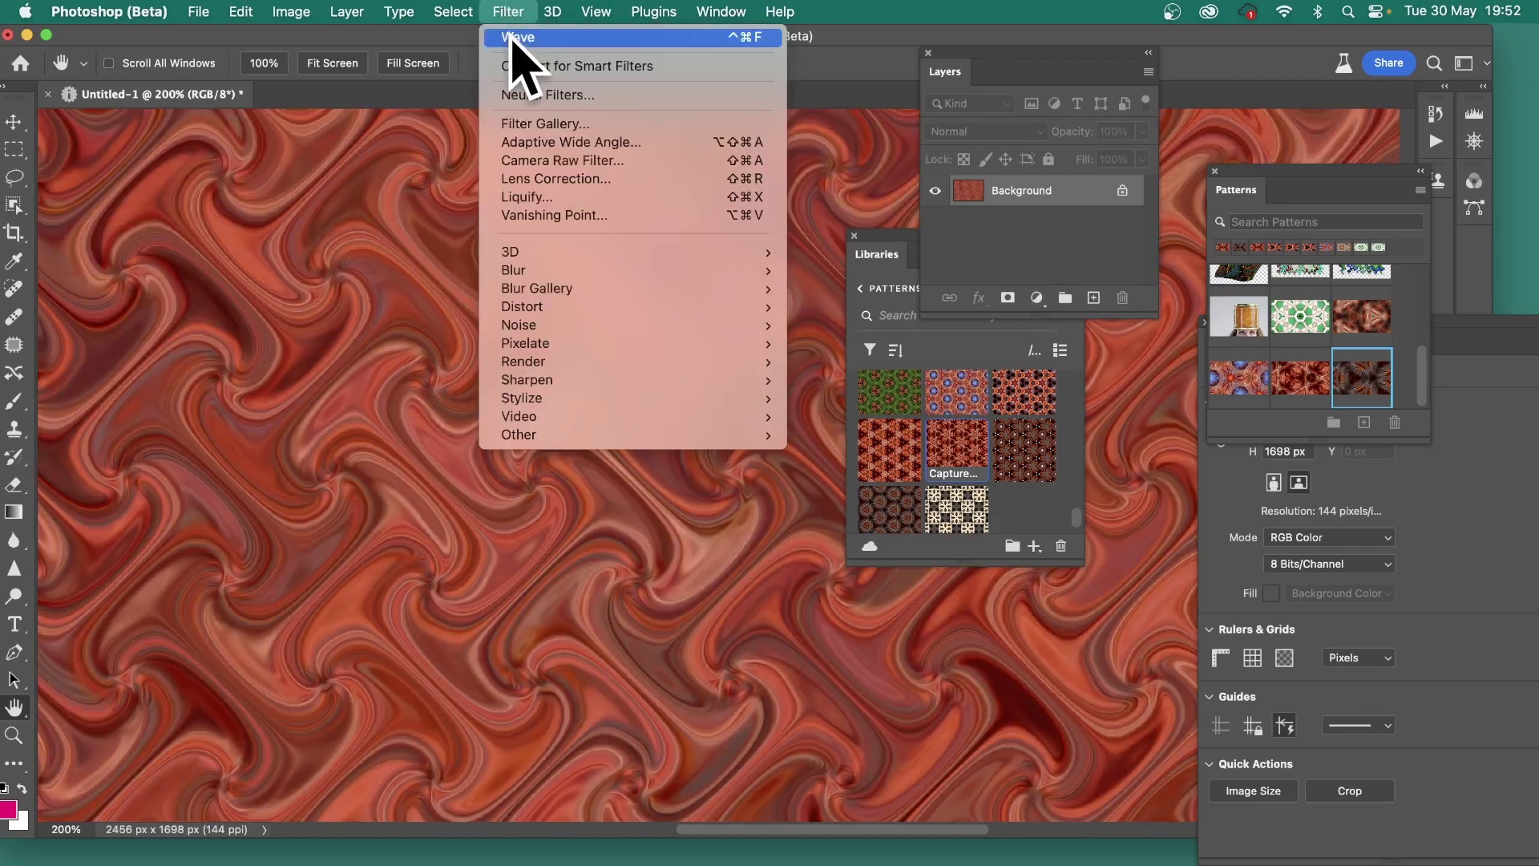
pyautogui.click(511, 38)
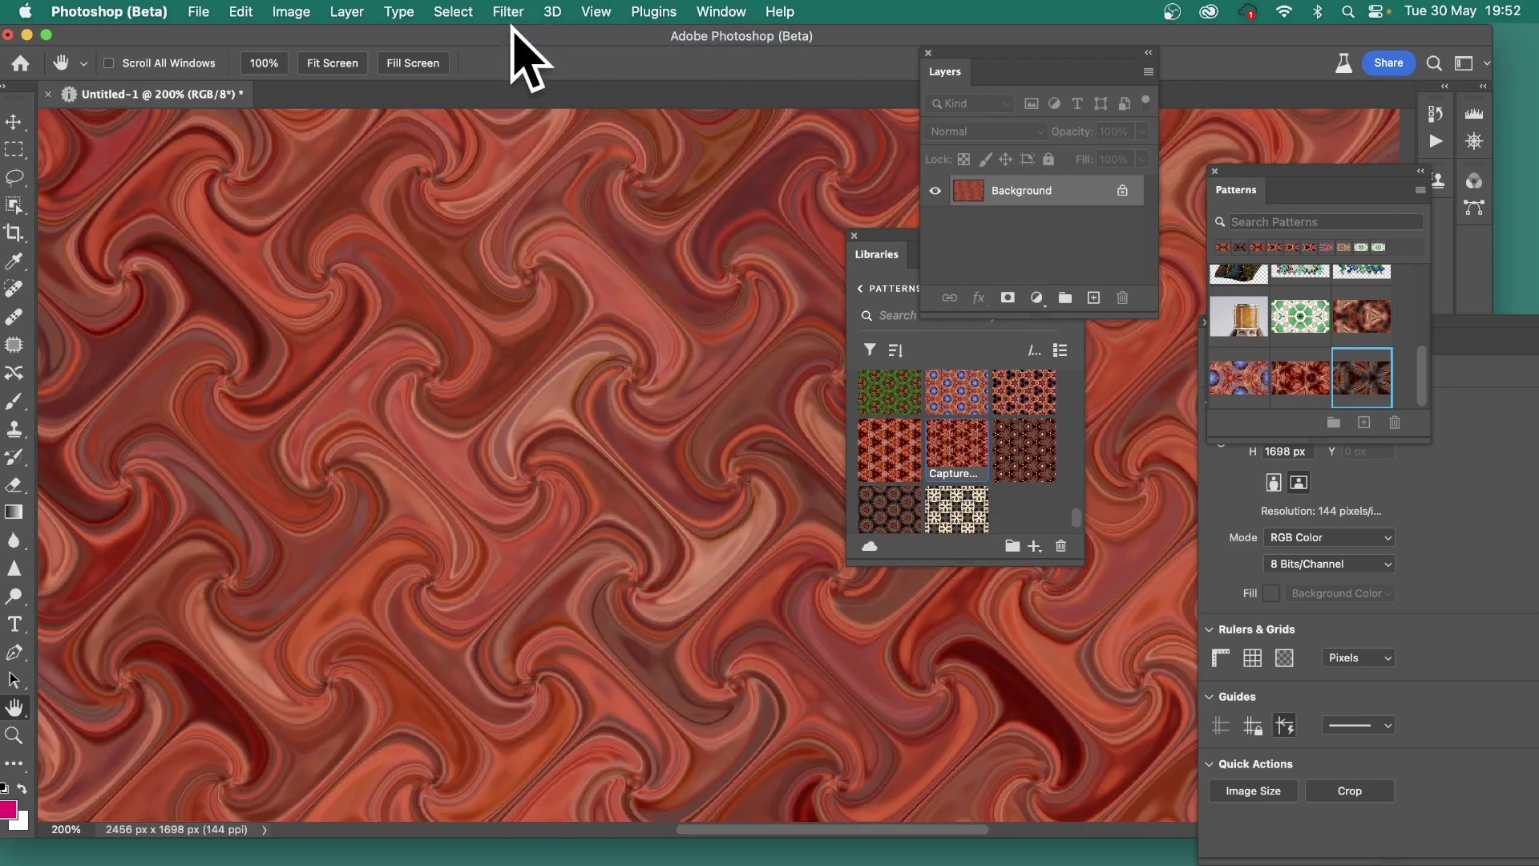